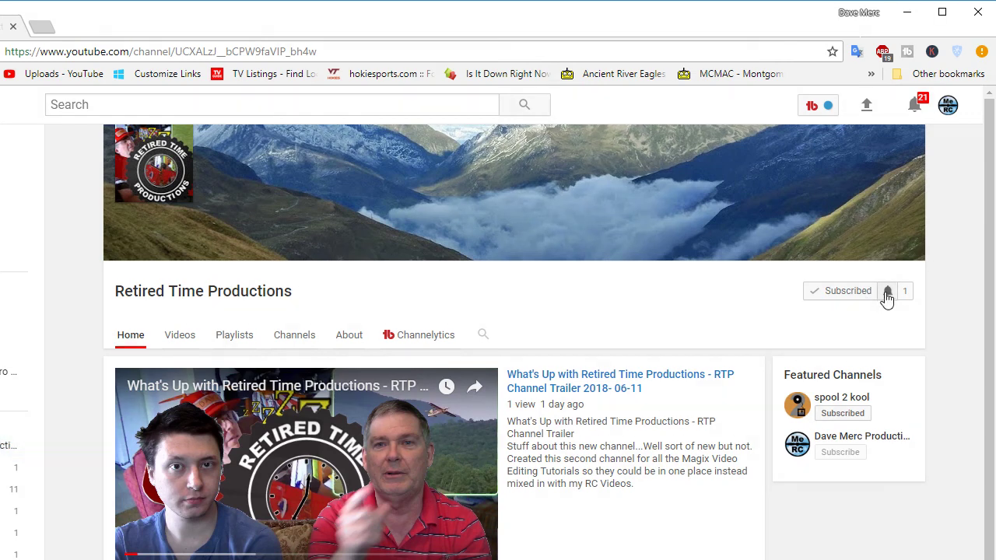
click(888, 293)
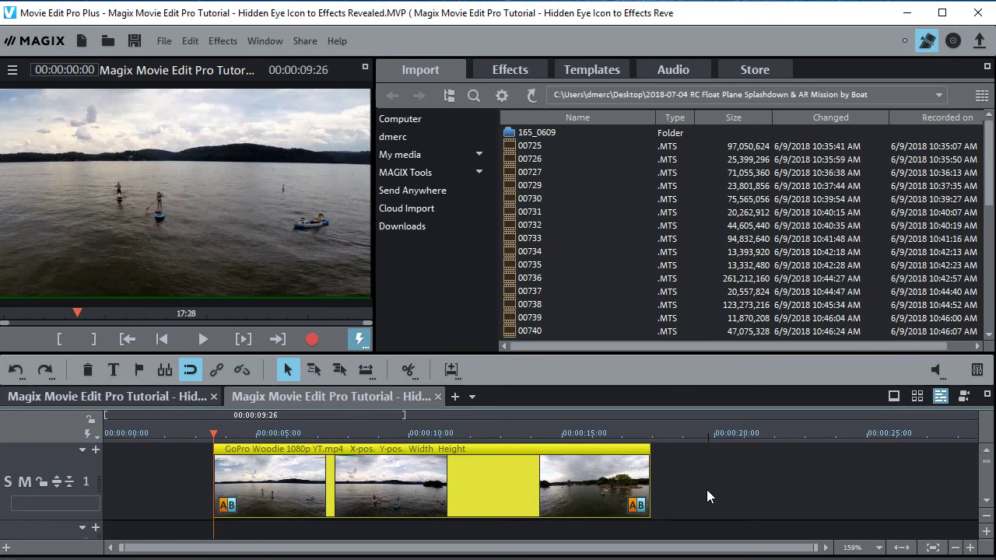
Select the GoPro Woodie clip and add a Speed effect keyframe at its start.
click(316, 472)
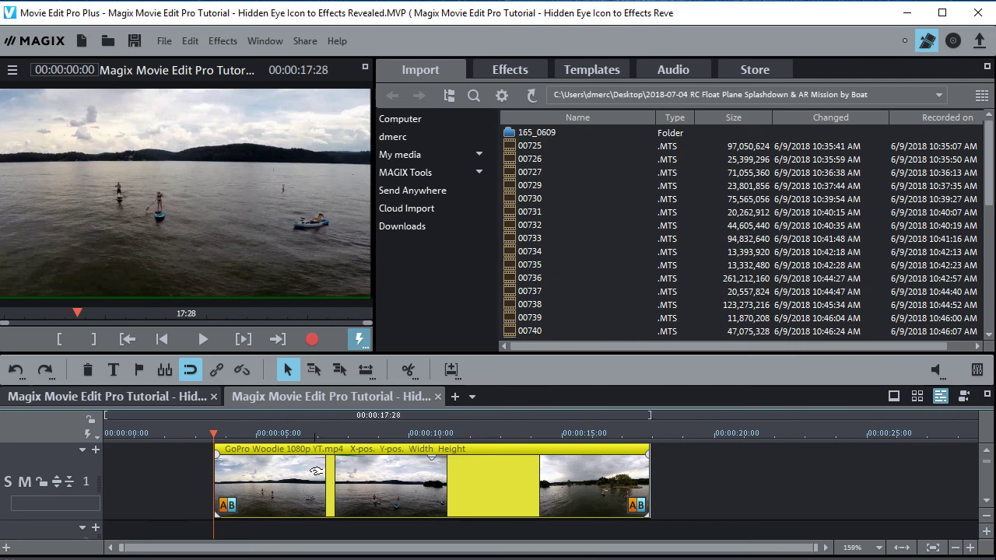
mouse_move(215, 432)
mouse_down()
mouse_move(560, 433)
mouse_move(214, 432)
mouse_up()
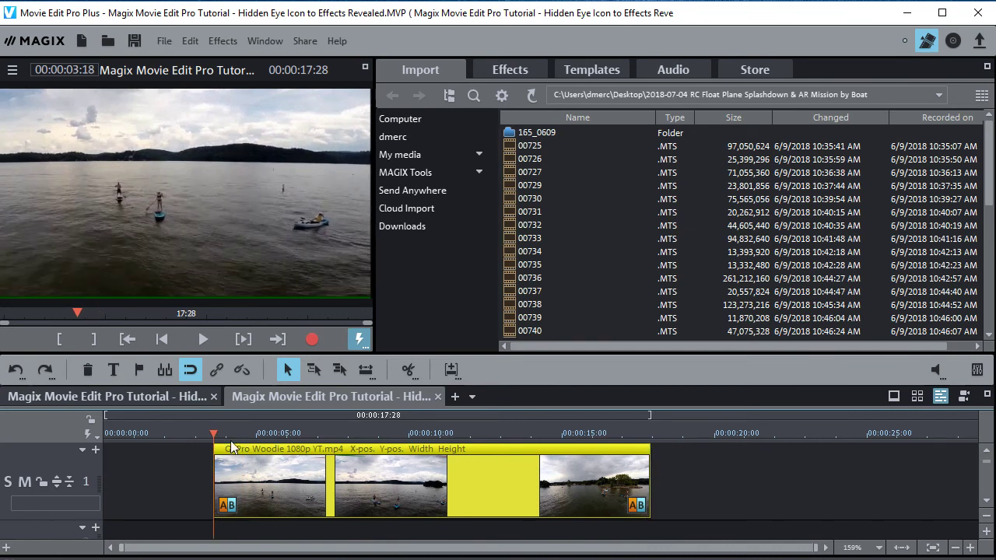
mouse_move(210, 433)
mouse_down()
mouse_move(315, 433)
mouse_move(214, 433)
mouse_up()
click(511, 69)
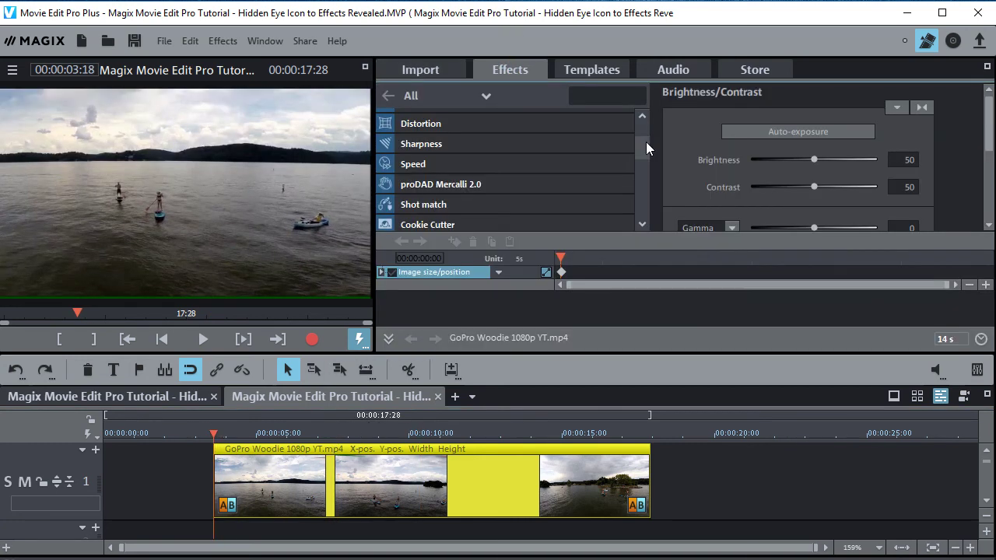
click(421, 166)
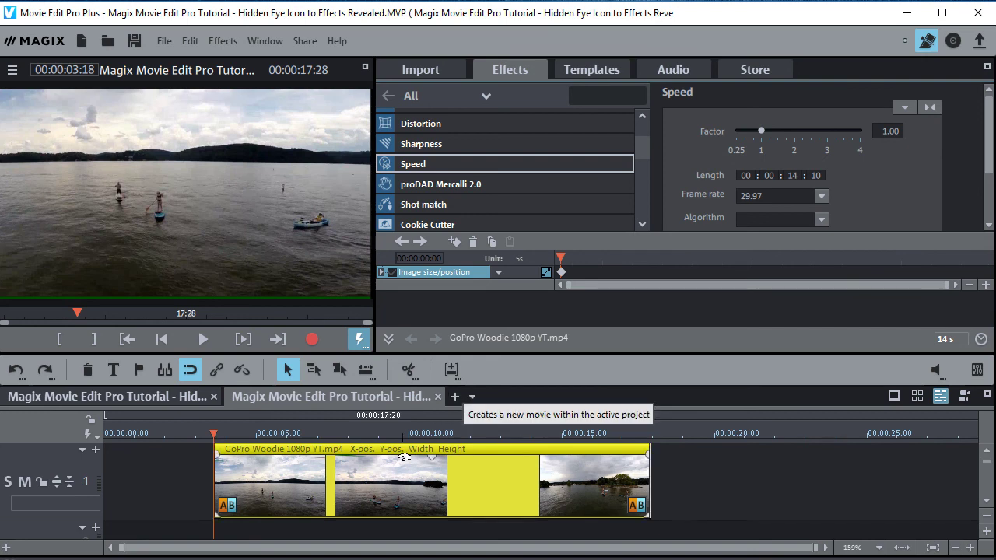
click(453, 242)
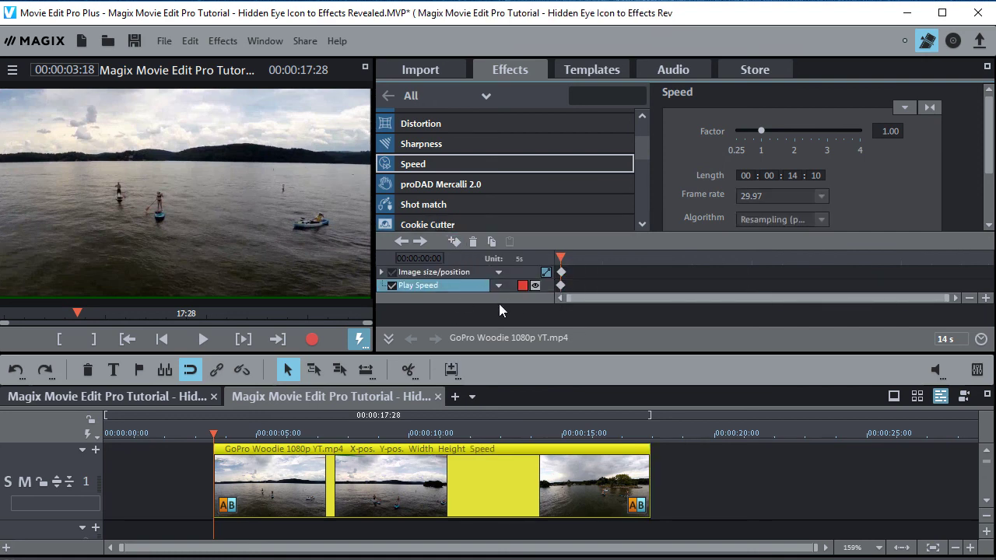
Show the Play Speed curve on the clip in the timeline.
click(536, 286)
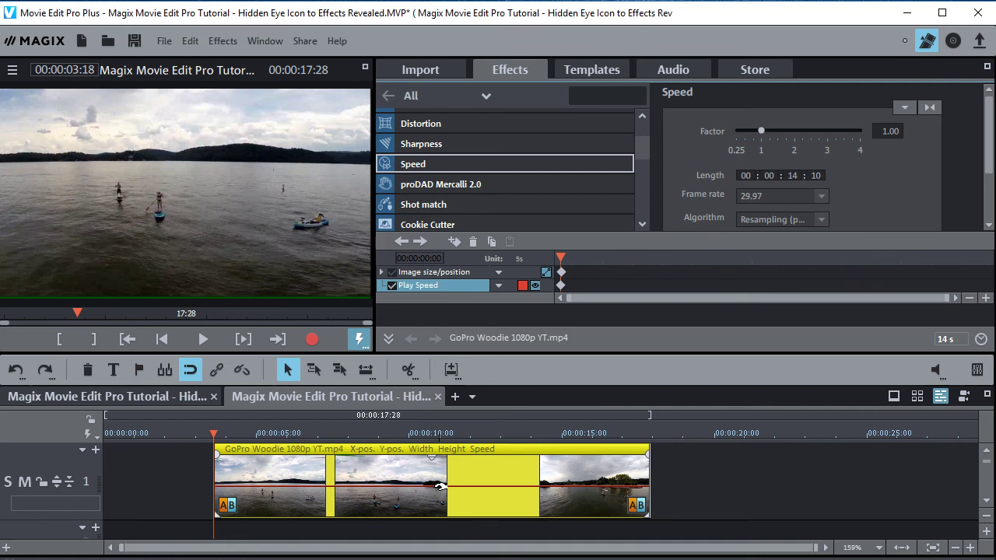
click(535, 286)
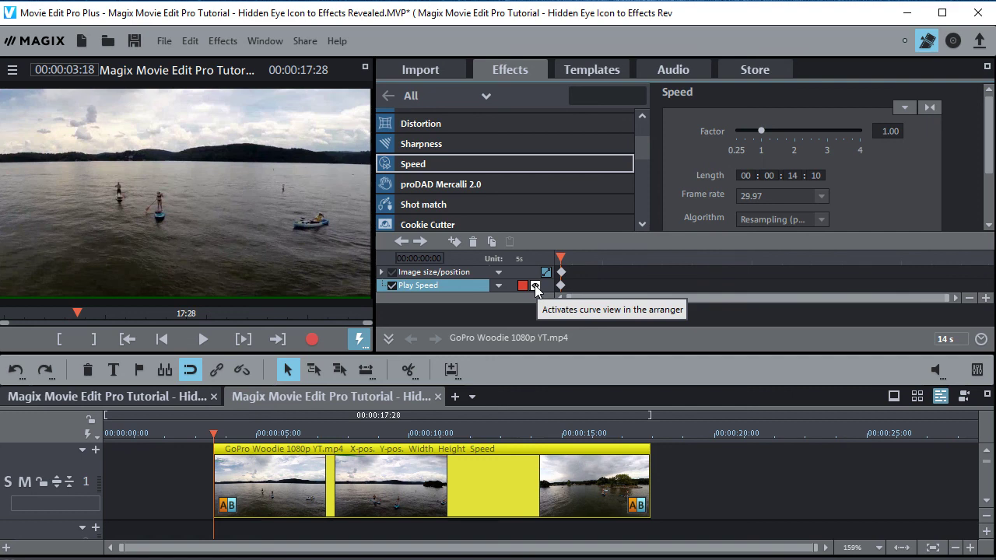
click(535, 286)
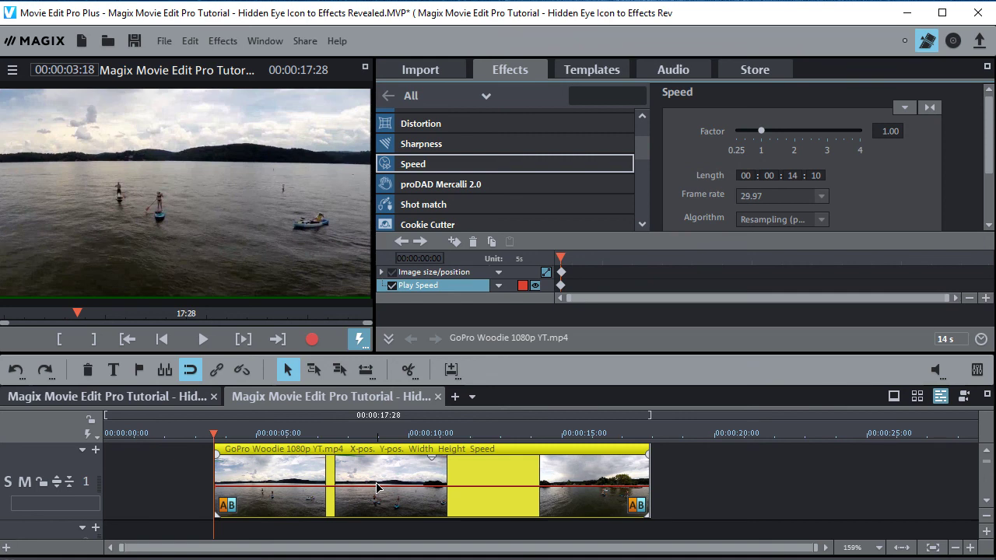
Place three points on the clip's speed curve, at about 00:00:05:20, 00:00:06:15 and 00:00:14:26.
click(522, 487)
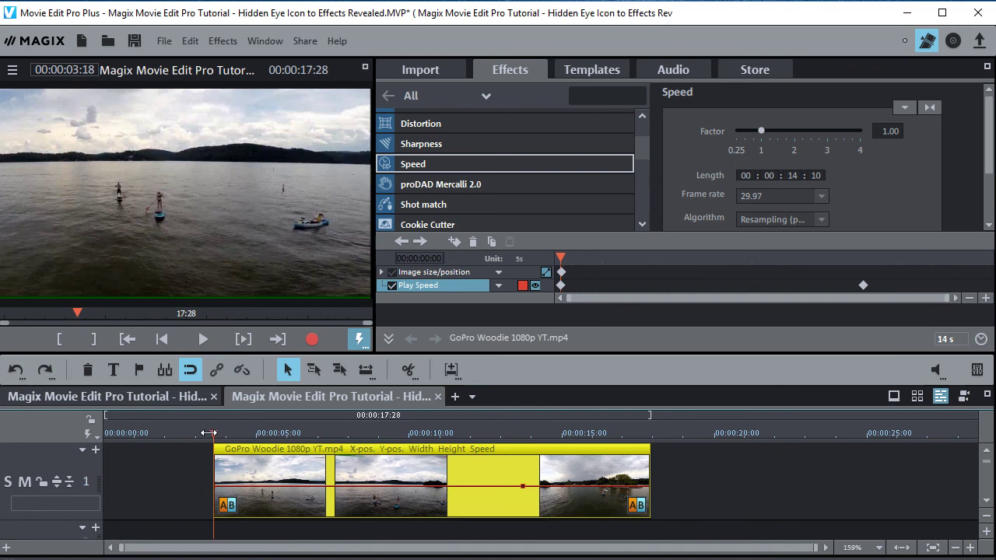
drag(209, 432, 276, 432)
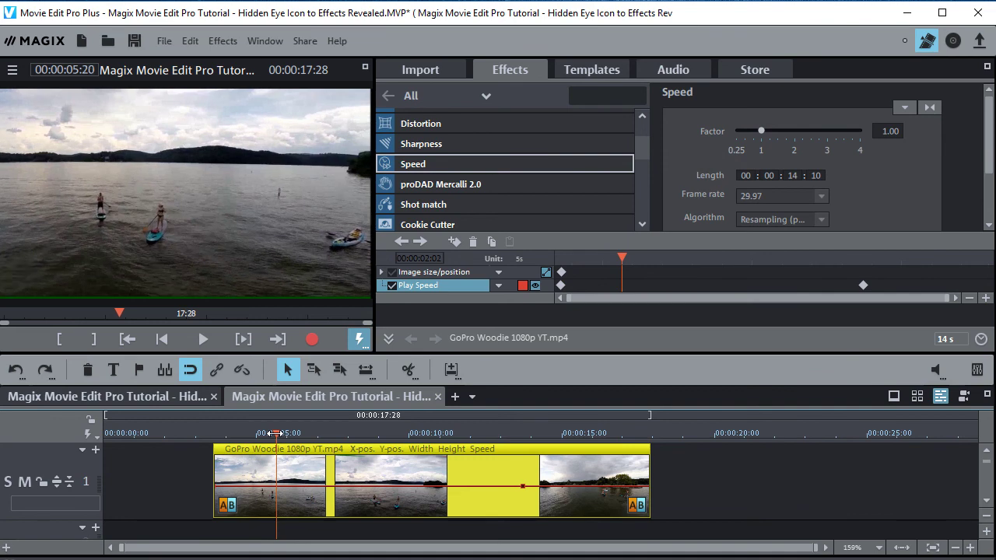
click(278, 487)
drag(278, 433, 302, 436)
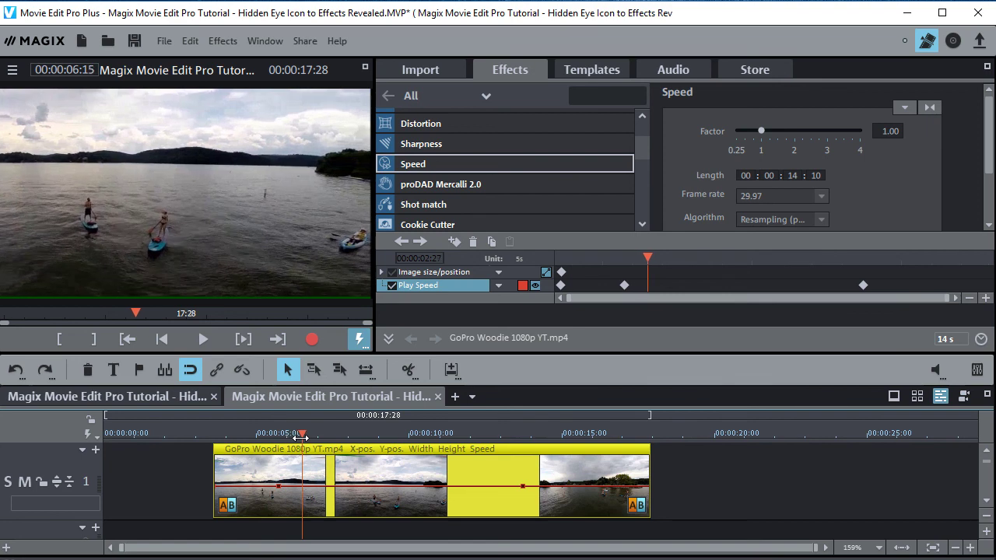
click(302, 487)
drag(301, 433, 557, 438)
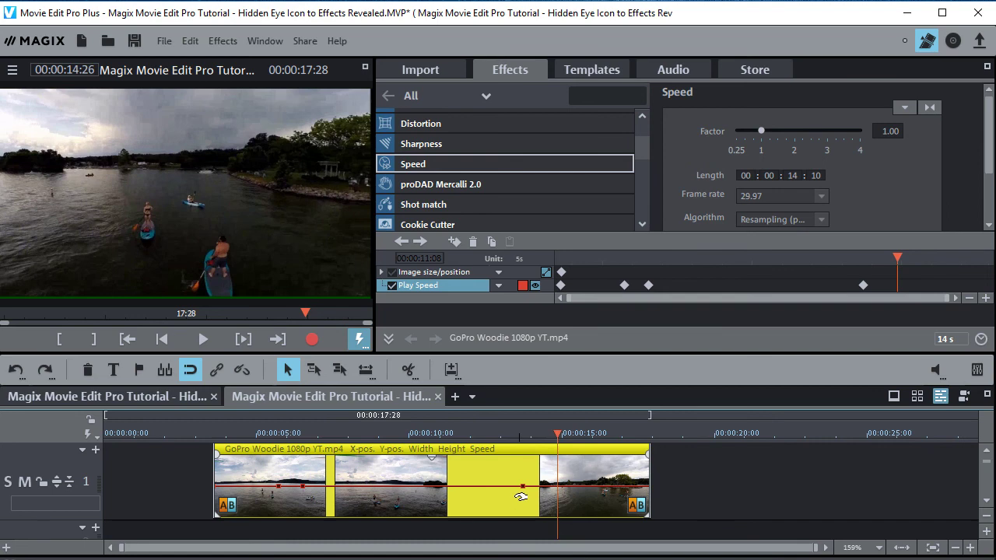
drag(523, 490, 559, 489)
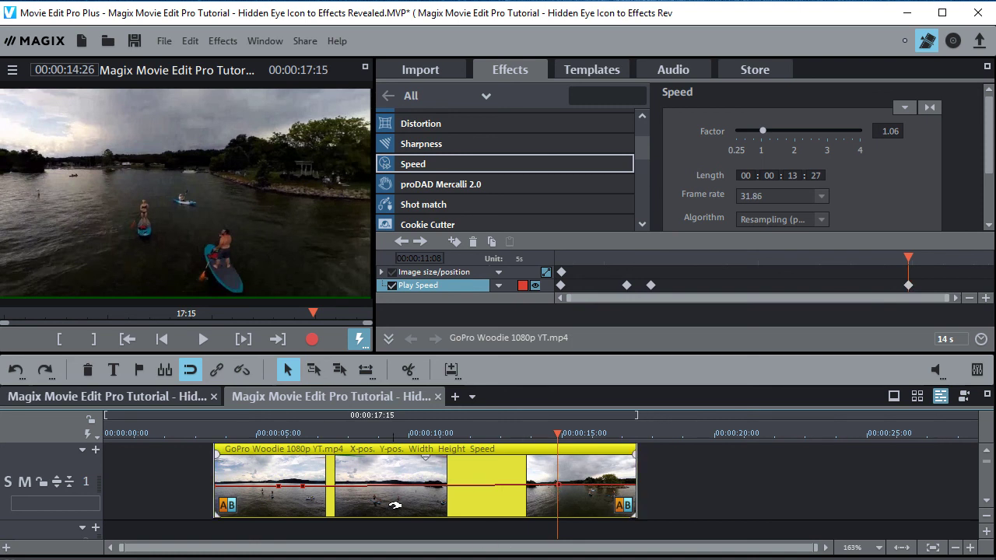
Shape the speed curve into a raised middle section at about 2.00, dropping to about 0.63 with one extra point.
drag(303, 492, 305, 459)
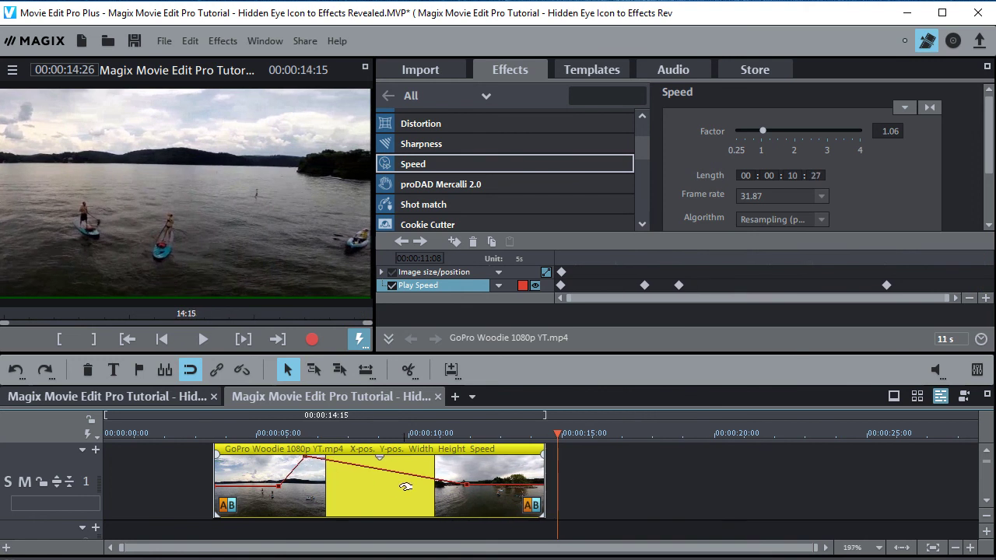
drag(467, 487, 489, 496)
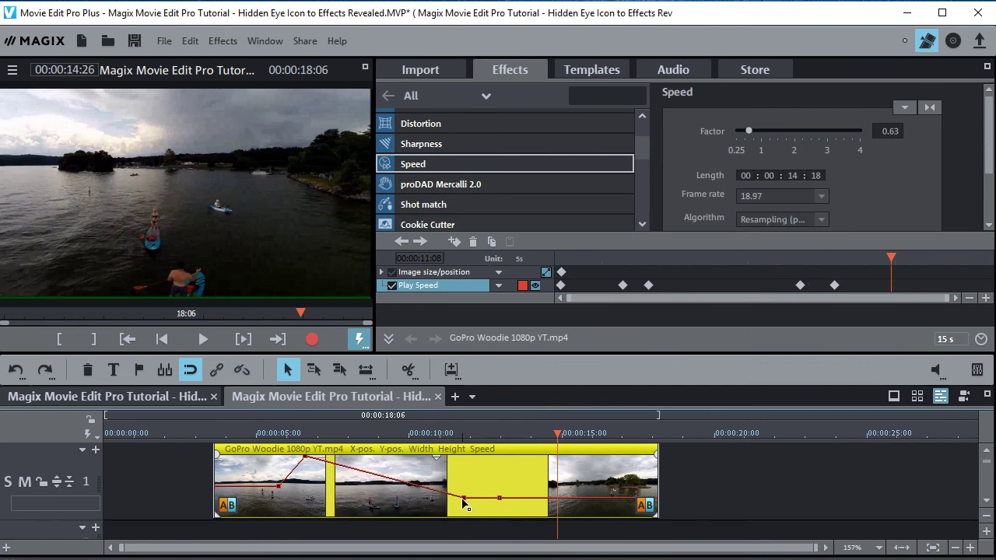
drag(463, 497, 413, 462)
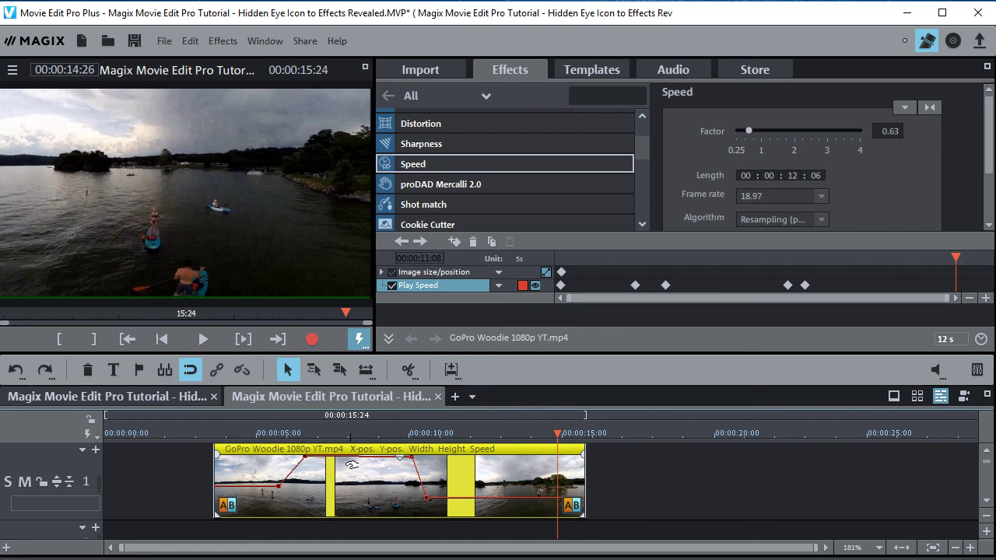
Play the clip from its start to preview the speed curve, and stop playback.
click(218, 436)
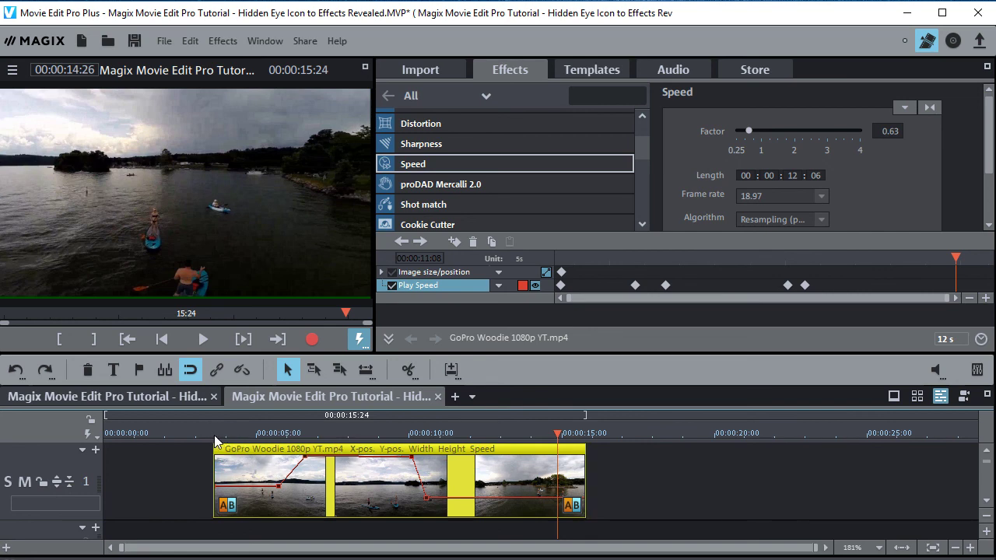
click(201, 339)
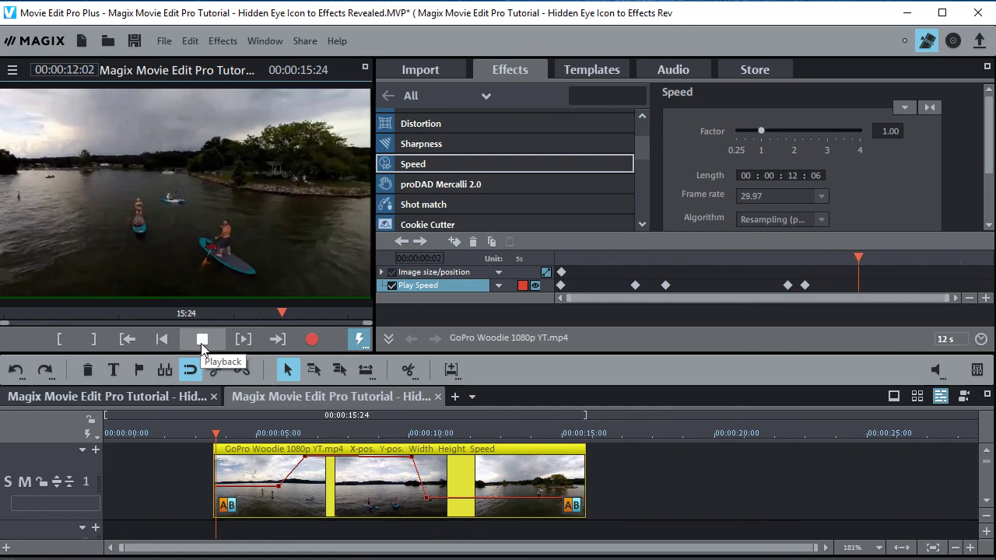
click(201, 342)
Set the speed factor to 4.00 at both keyframes of the curve's raised middle section.
click(633, 285)
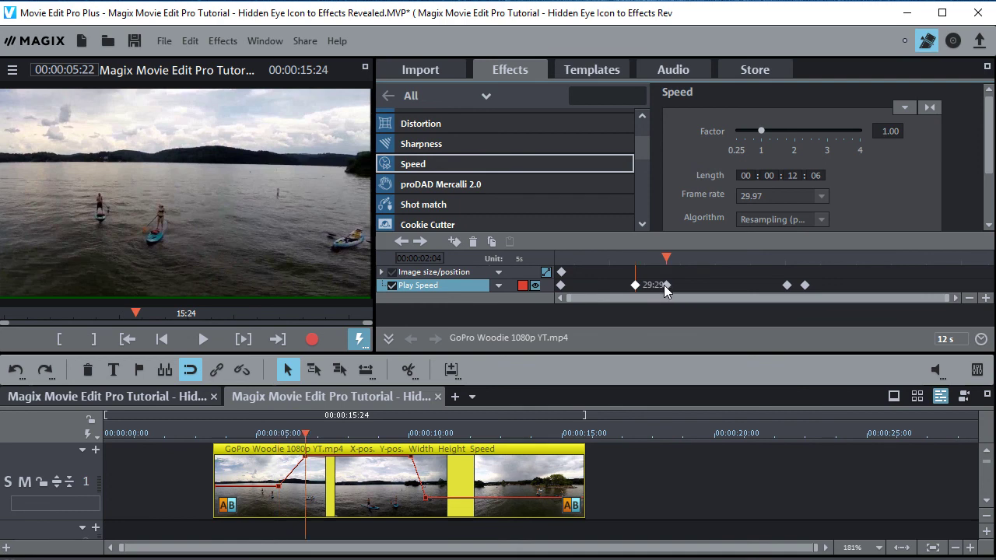
click(664, 284)
click(787, 285)
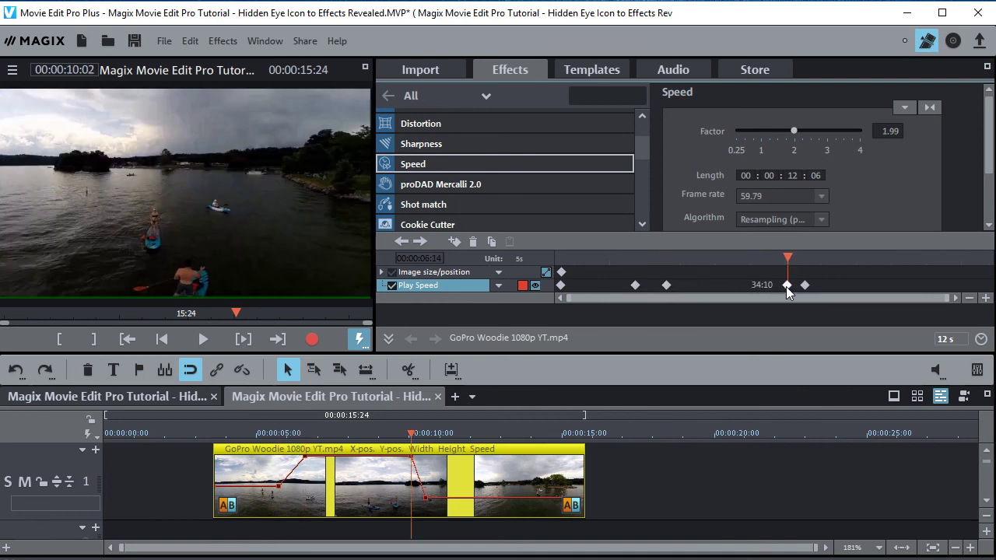
click(667, 285)
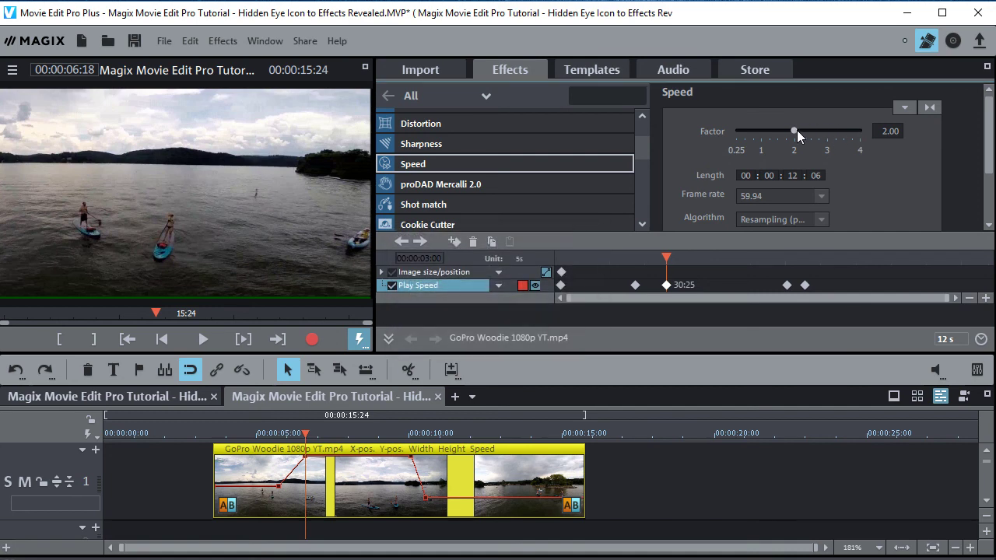
drag(797, 130, 863, 128)
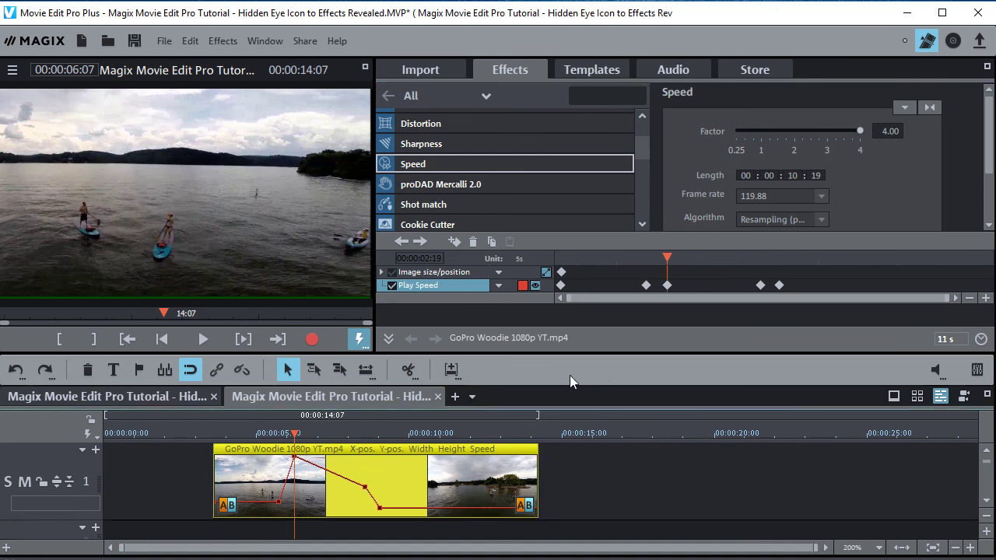
click(761, 286)
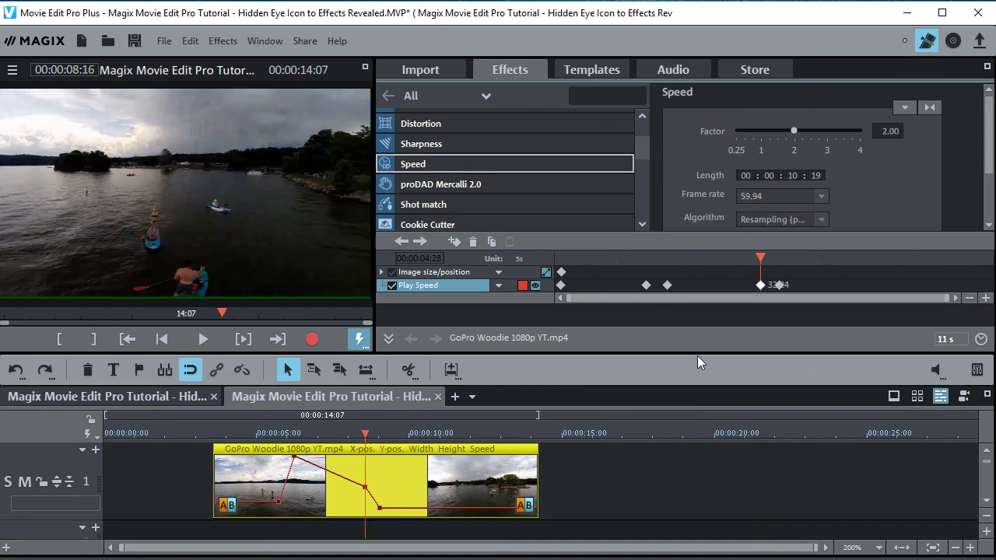
drag(794, 130, 888, 129)
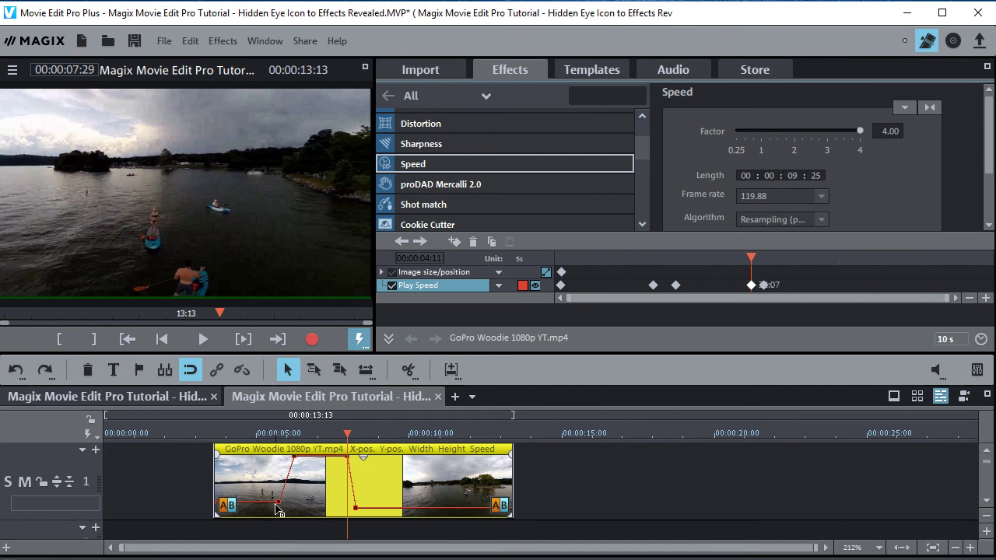
Set the speed factor of the last Play Speed keyframe to 1.02.
click(653, 286)
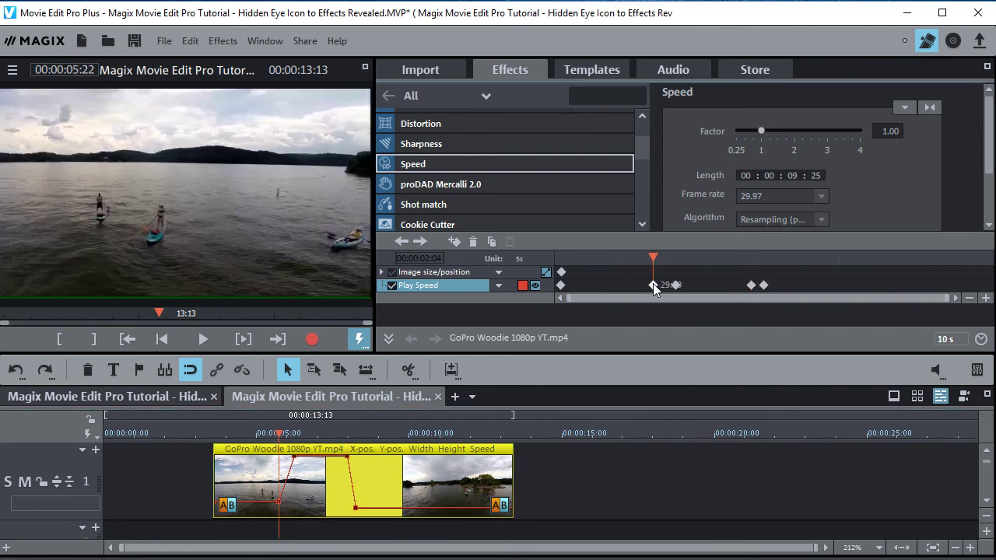
click(765, 285)
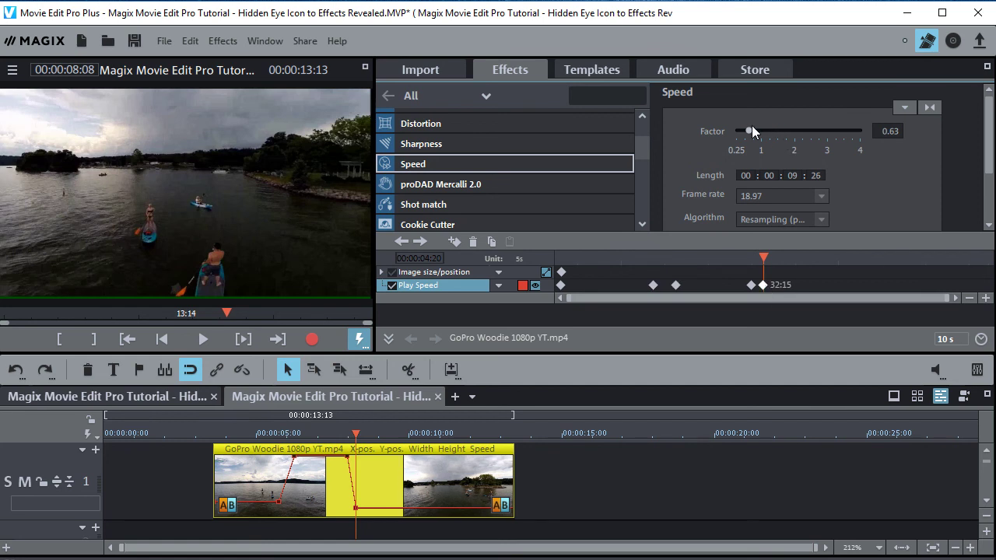
drag(751, 129, 763, 134)
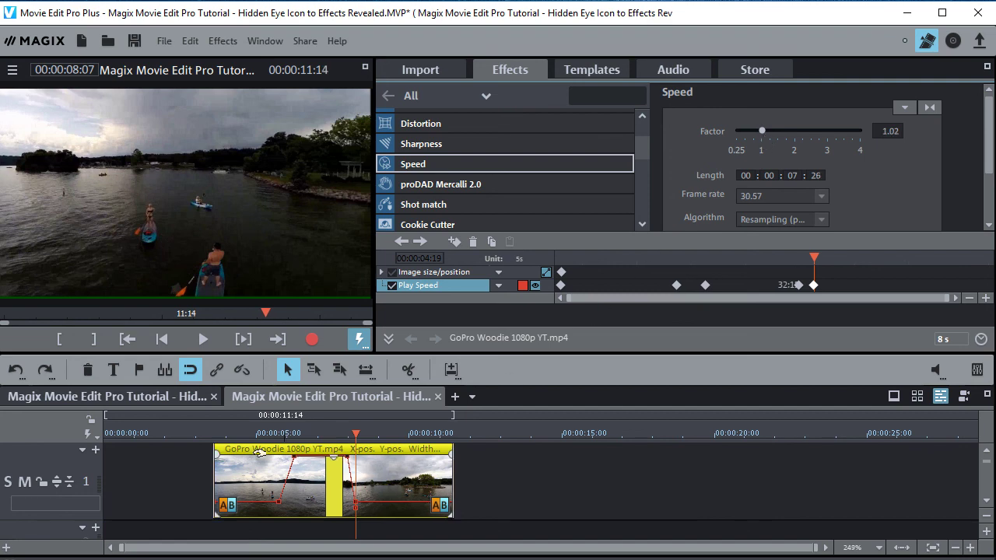
Replay the clip from its start to review the faster middle section.
double_click(217, 436)
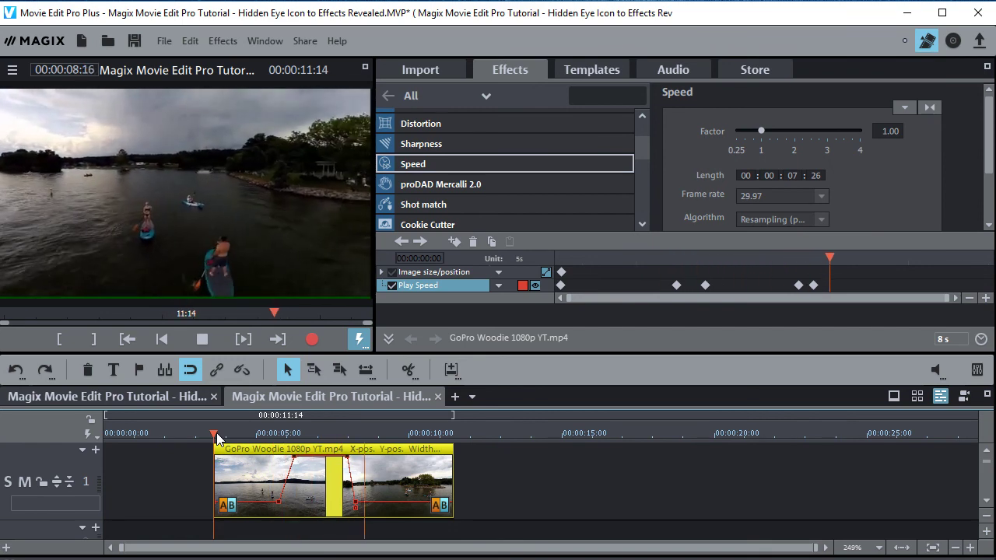
double_click(217, 436)
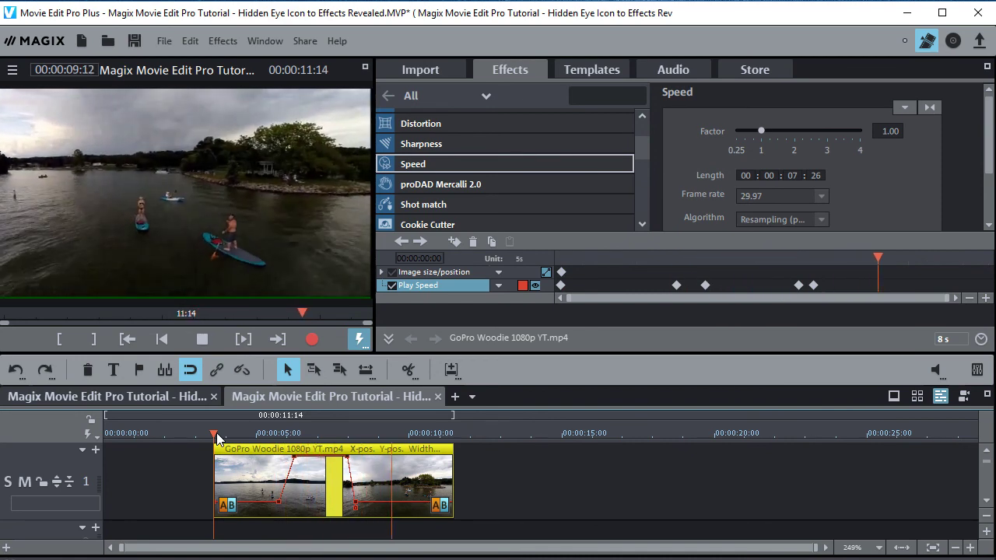
key(space)
Split the clip at 00:00:06:10 and 00:00:07:26 to isolate the fast section between the two ramps.
scroll(637, 471, up, 1)
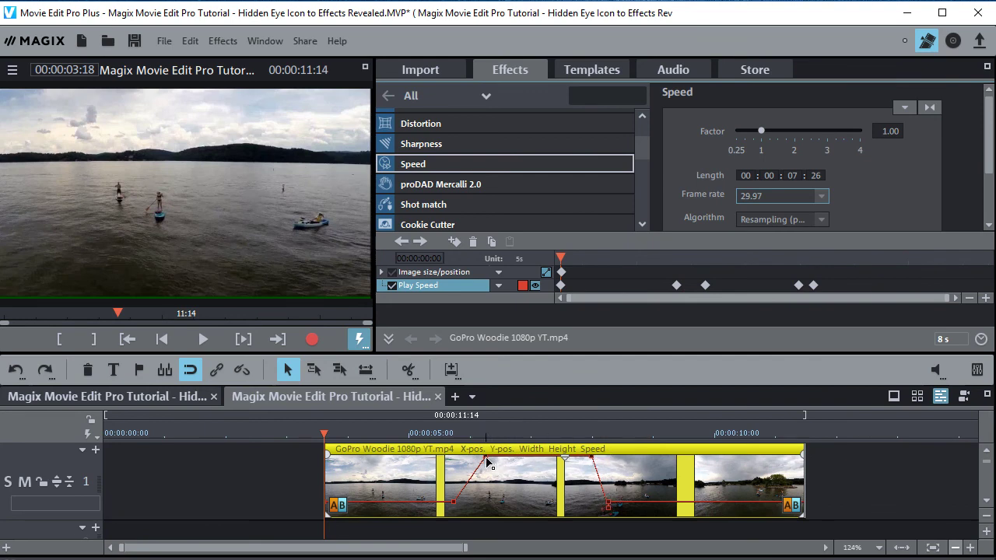
click(482, 432)
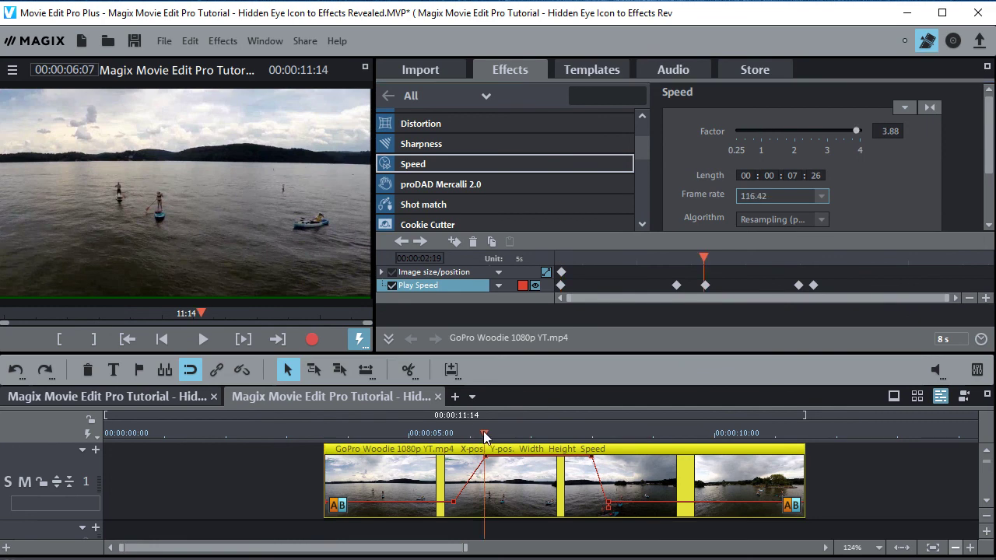
drag(484, 433, 490, 433)
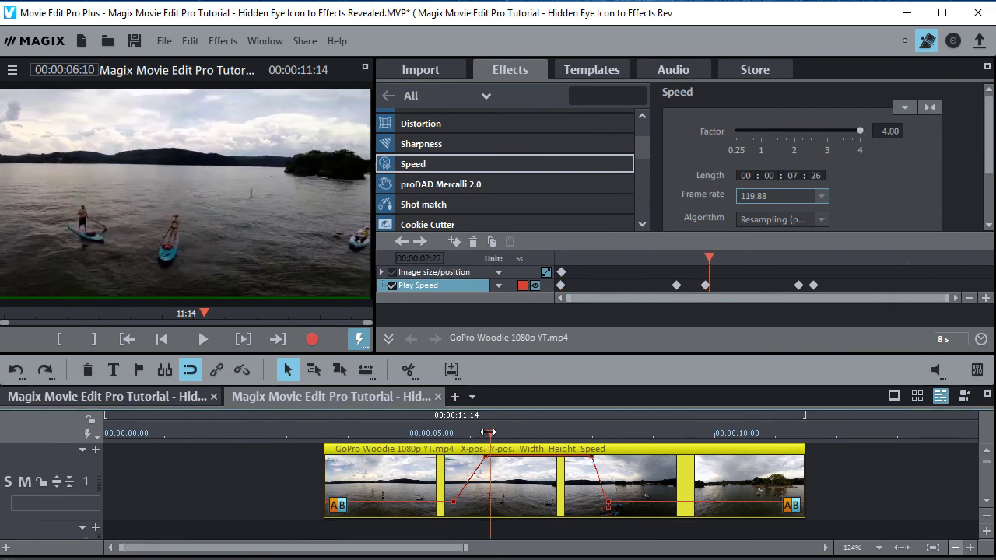
click(409, 369)
drag(490, 433, 584, 432)
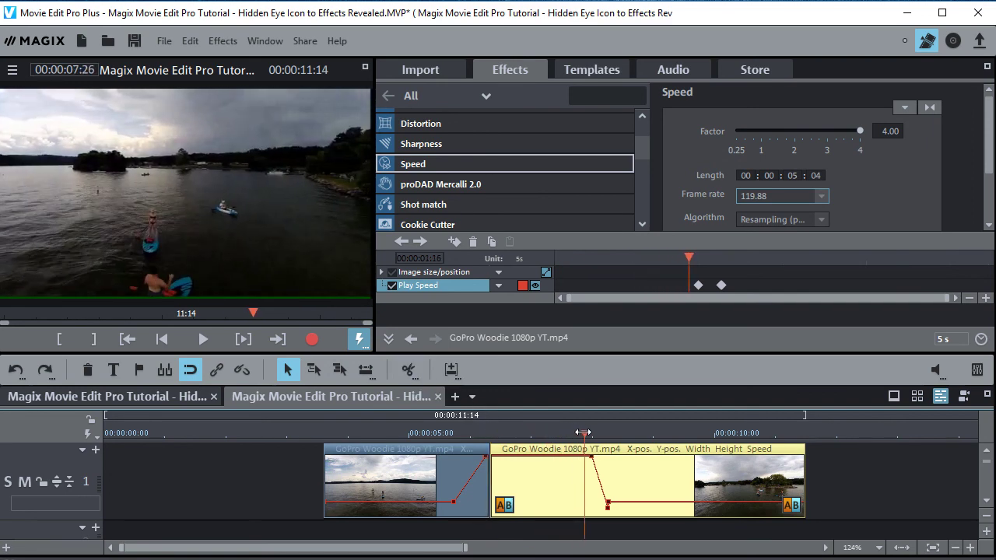
click(410, 370)
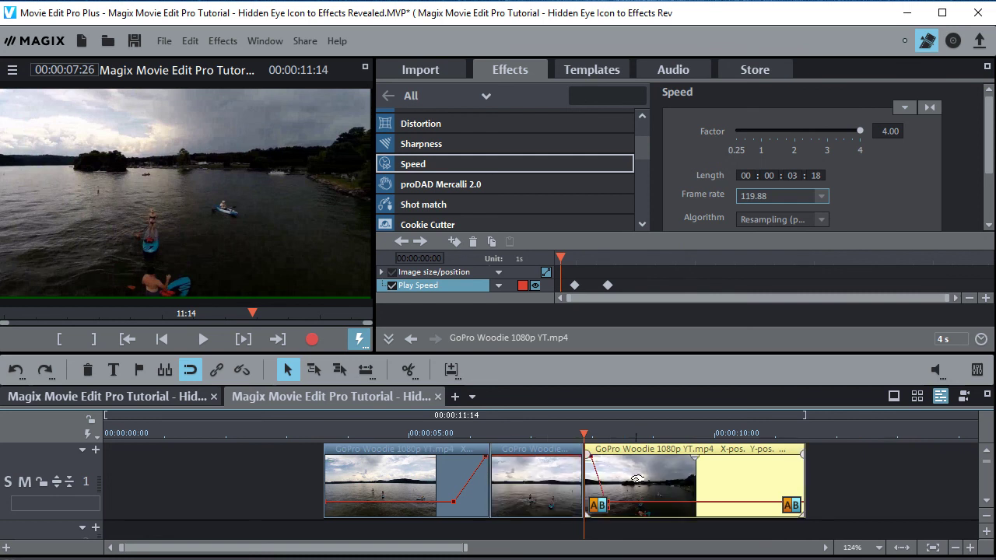
Shorten the fast middle segment using Stretch mode, after moving the last segment away, and rejoin the last segment to its new end.
drag(636, 479, 675, 465)
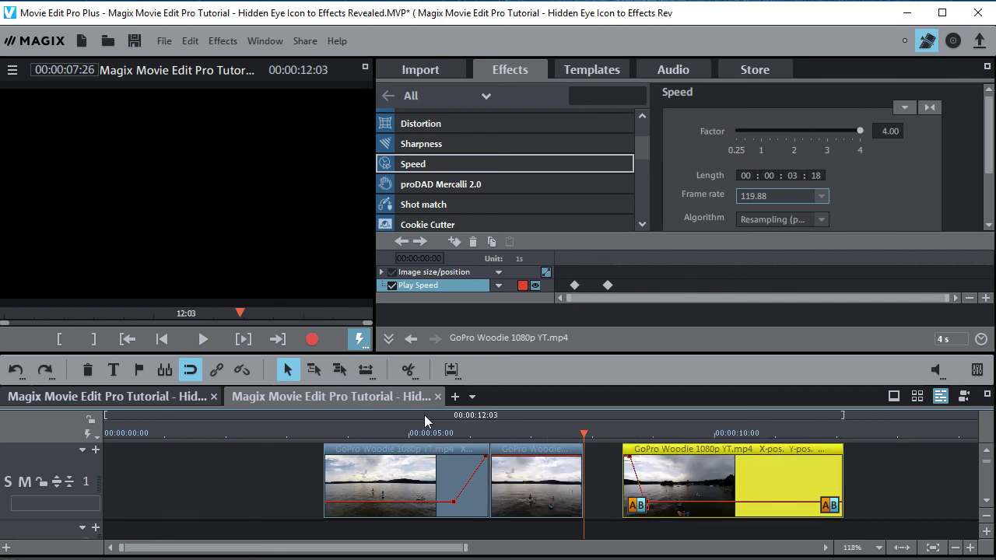
click(366, 372)
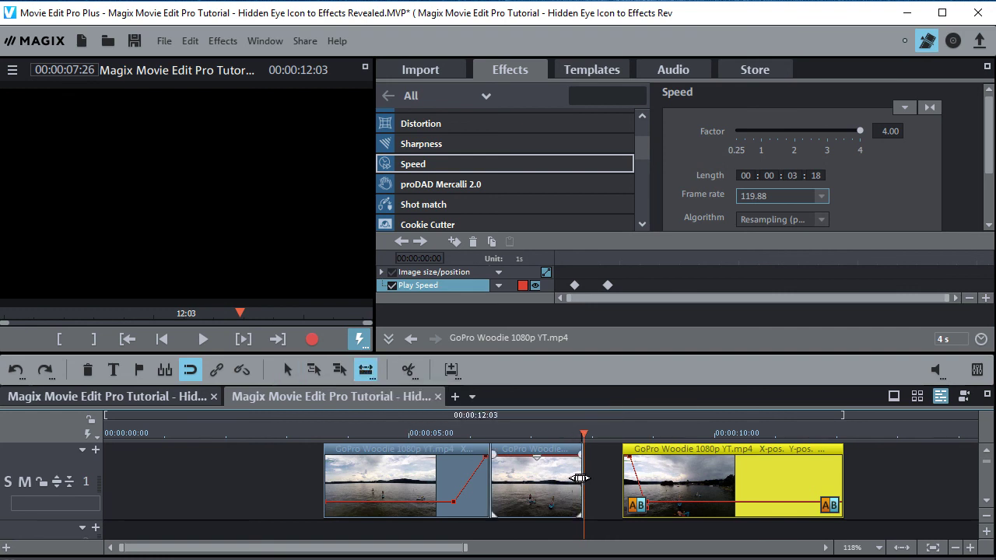
drag(579, 479, 504, 479)
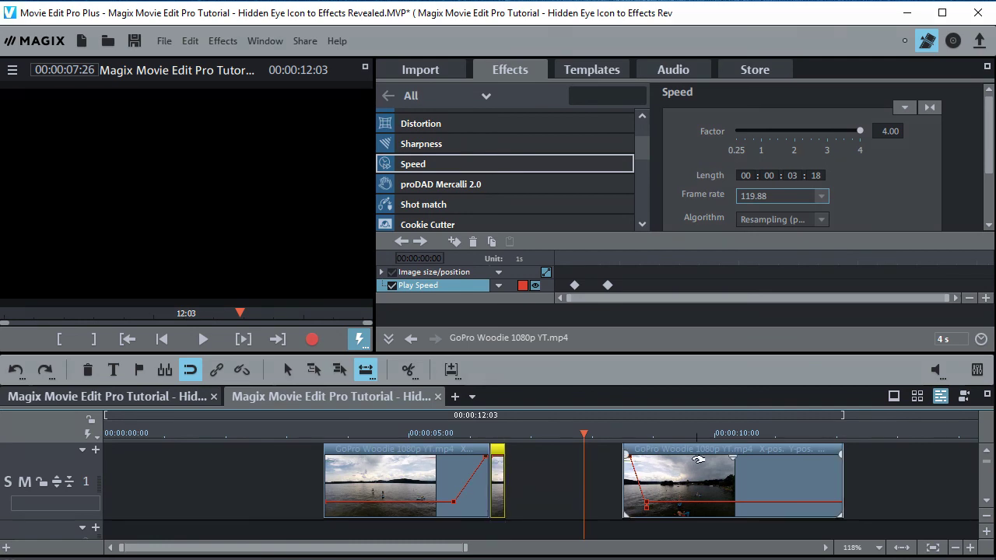
click(691, 465)
drag(691, 465, 576, 478)
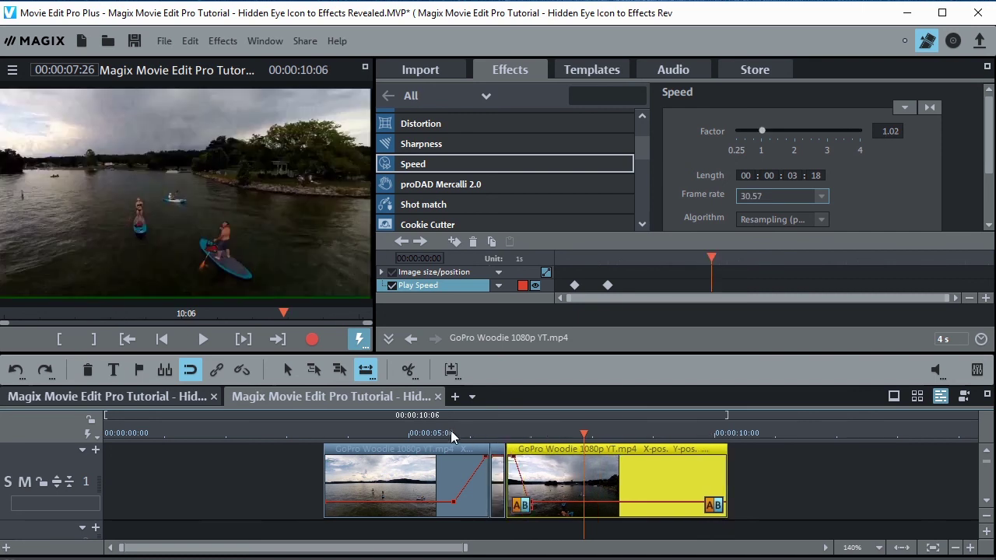
Review the edited speed-ramp sequence in the full-screen preview.
key(alt+Return)
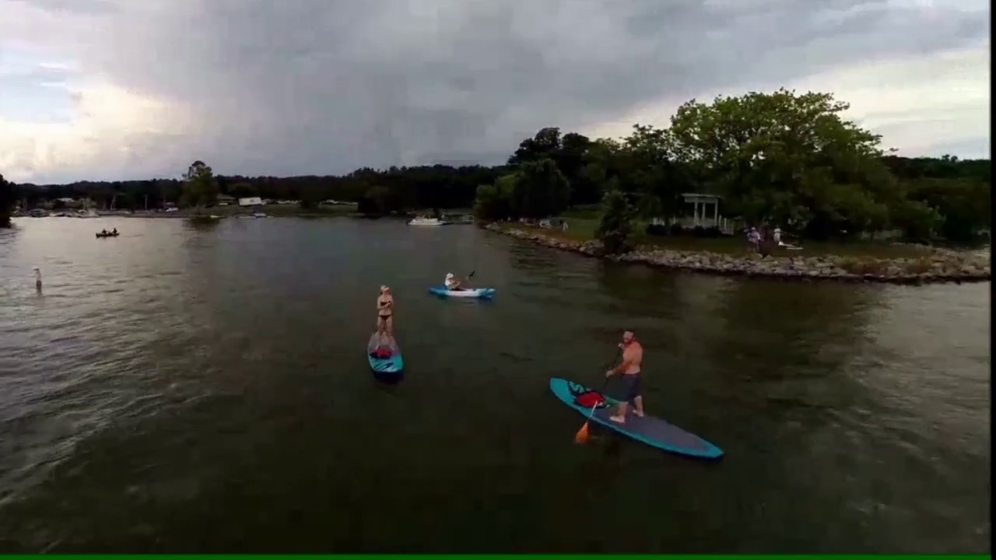
key(alt+Return)
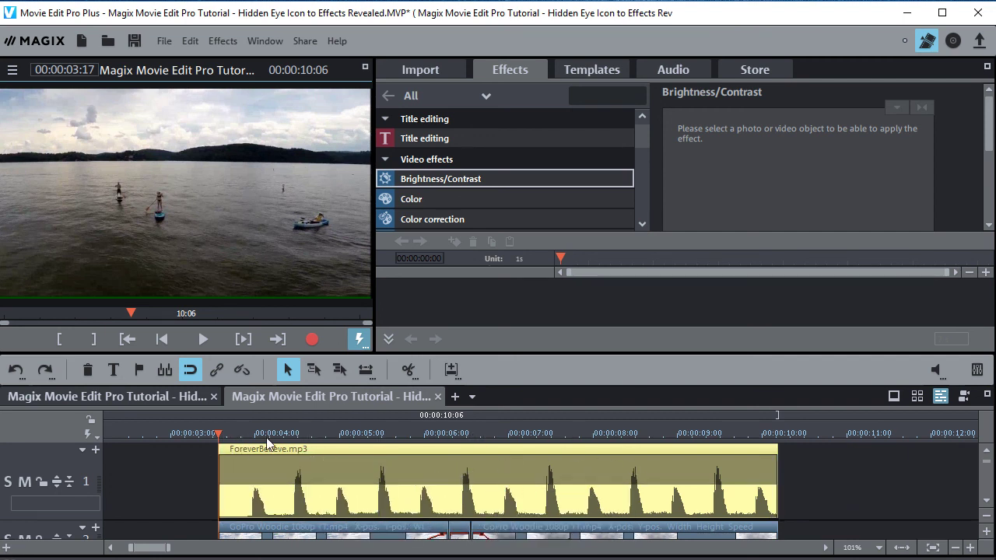
drag(214, 432, 382, 444)
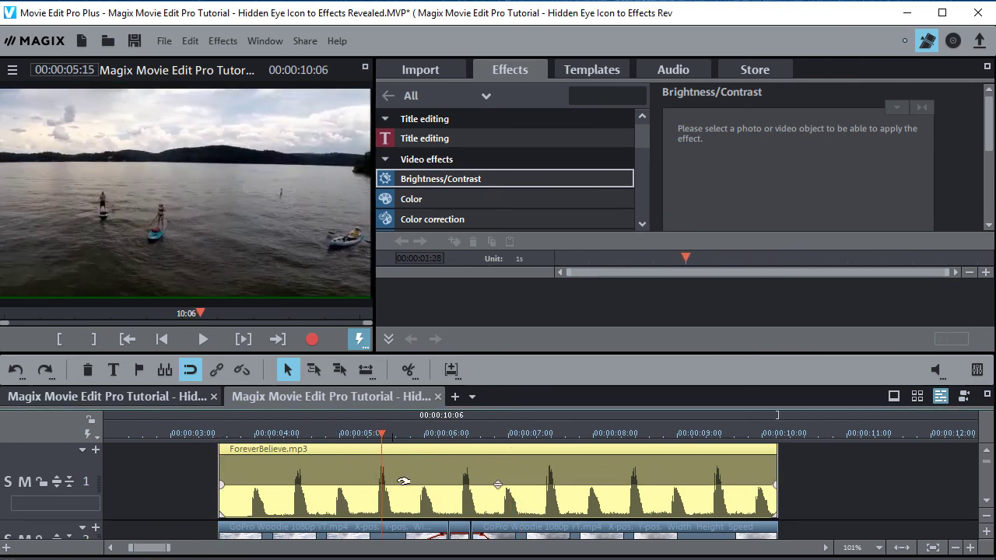
click(989, 502)
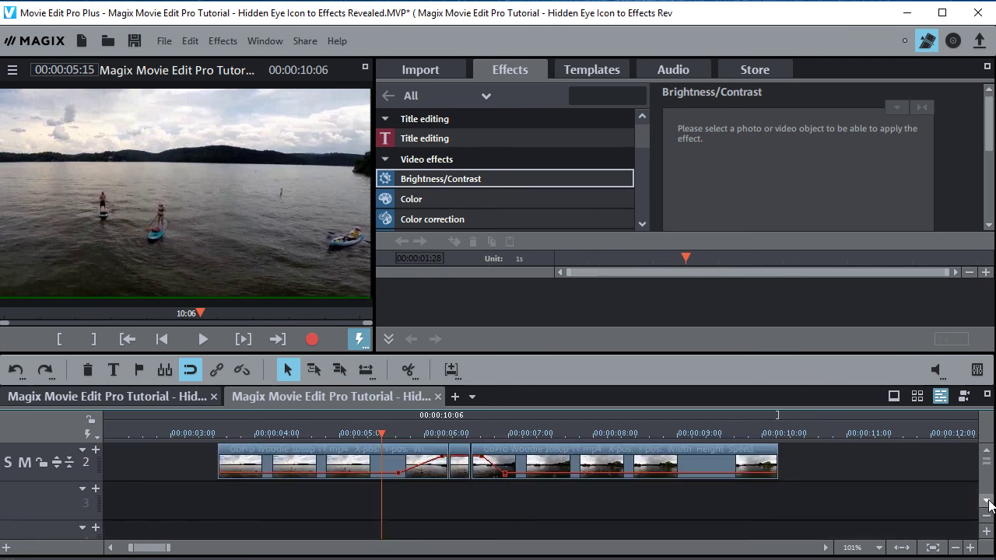
click(988, 456)
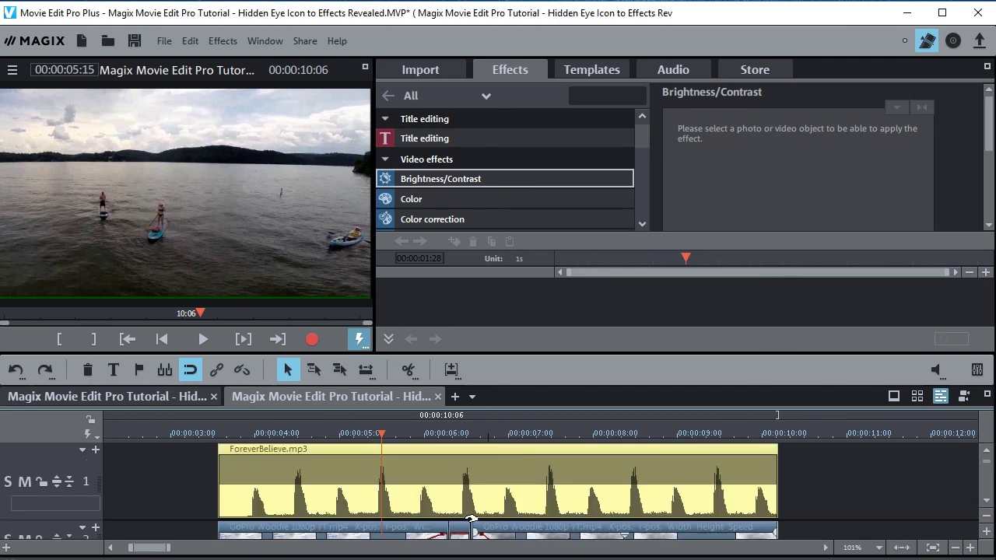
drag(378, 431, 227, 431)
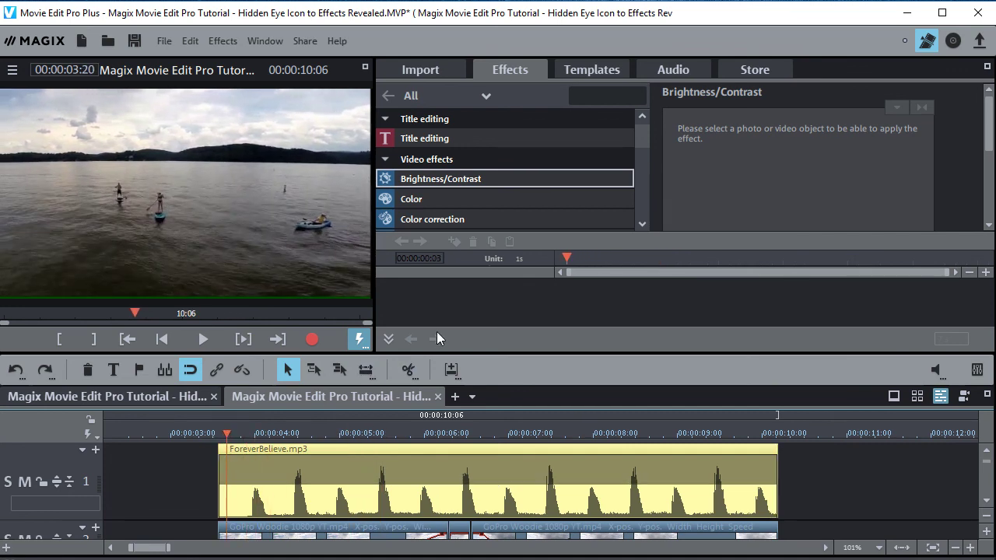
Set the volume of ForeverBelieve.mp3 to 85 in the General audio effects and add a Volume keyframe at the clip's start.
drag(636, 128, 637, 178)
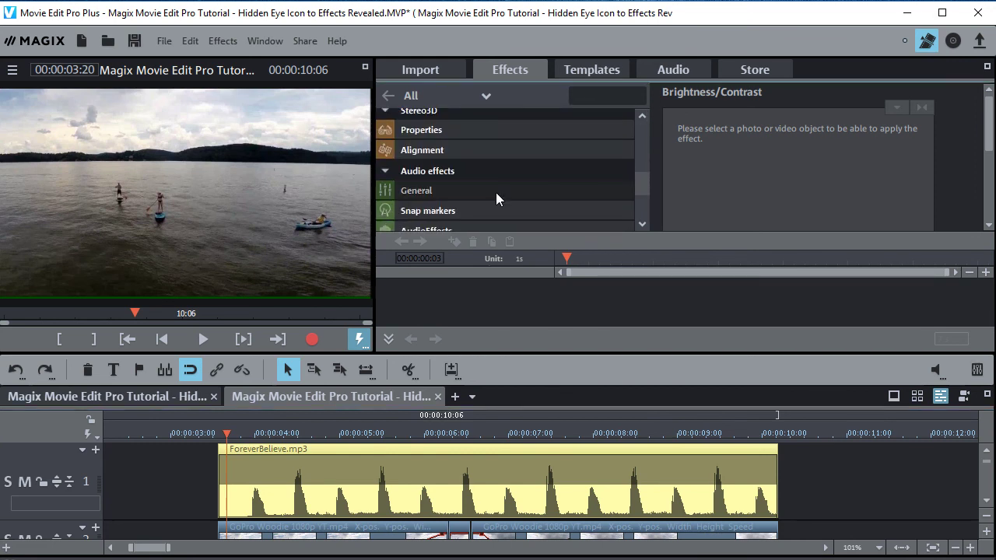
click(414, 195)
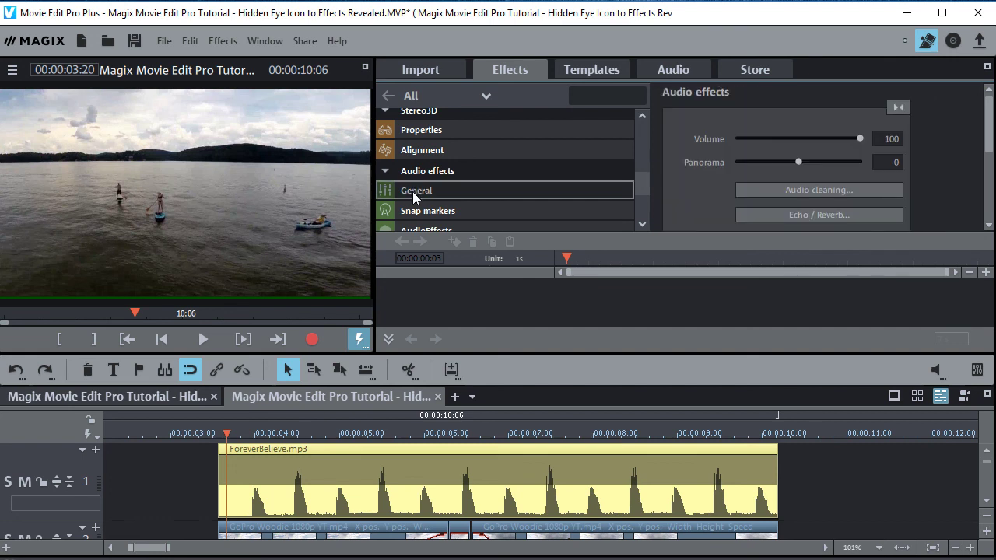
click(276, 470)
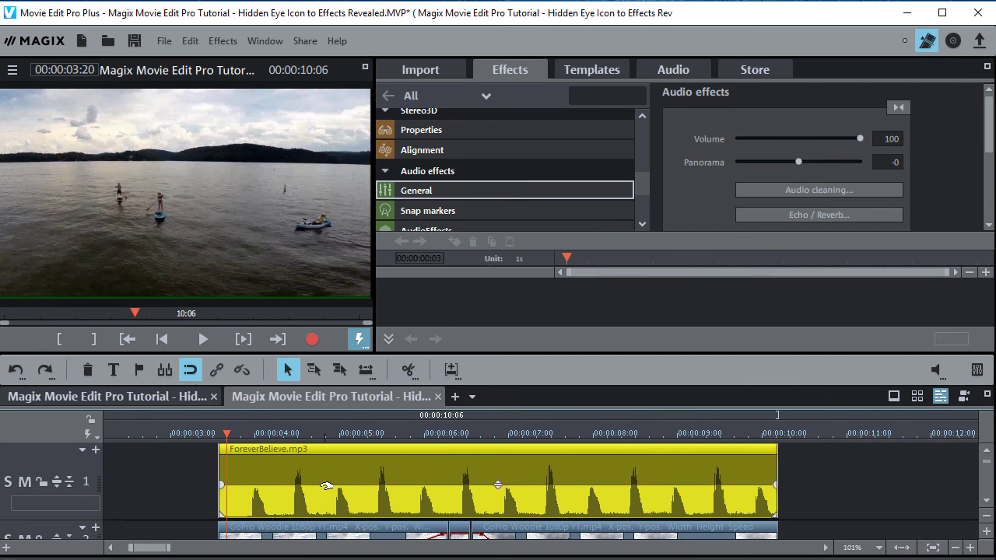
click(213, 432)
drag(212, 432, 218, 430)
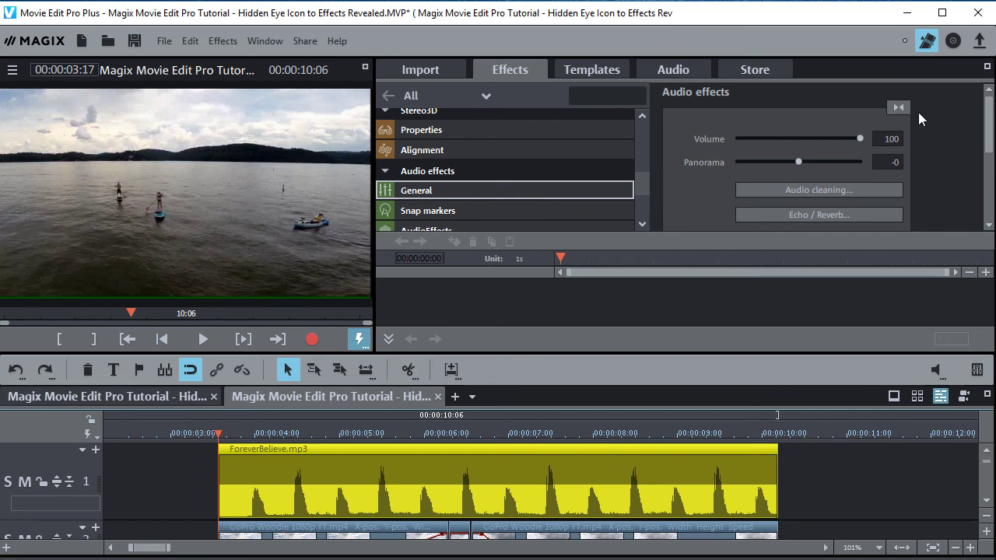
drag(861, 139, 845, 147)
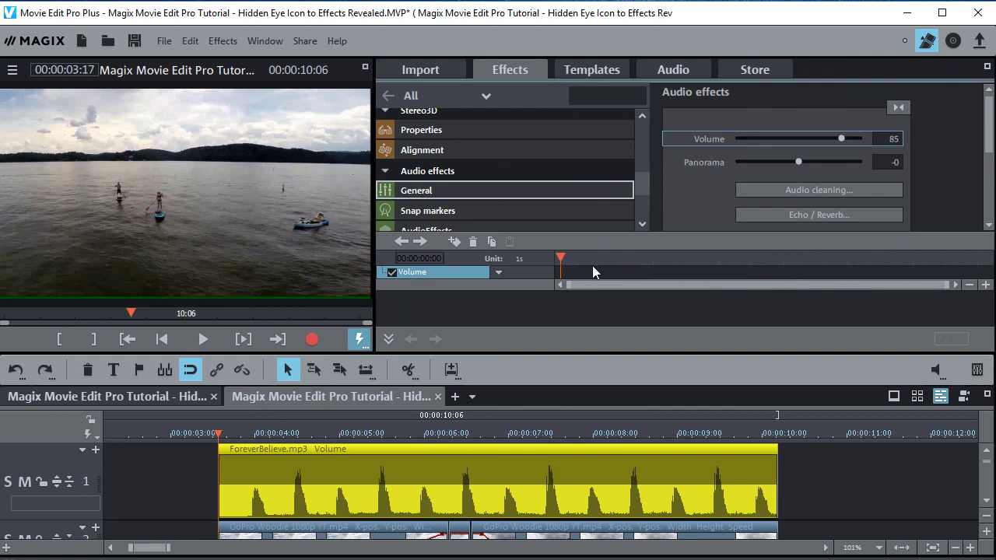
click(453, 242)
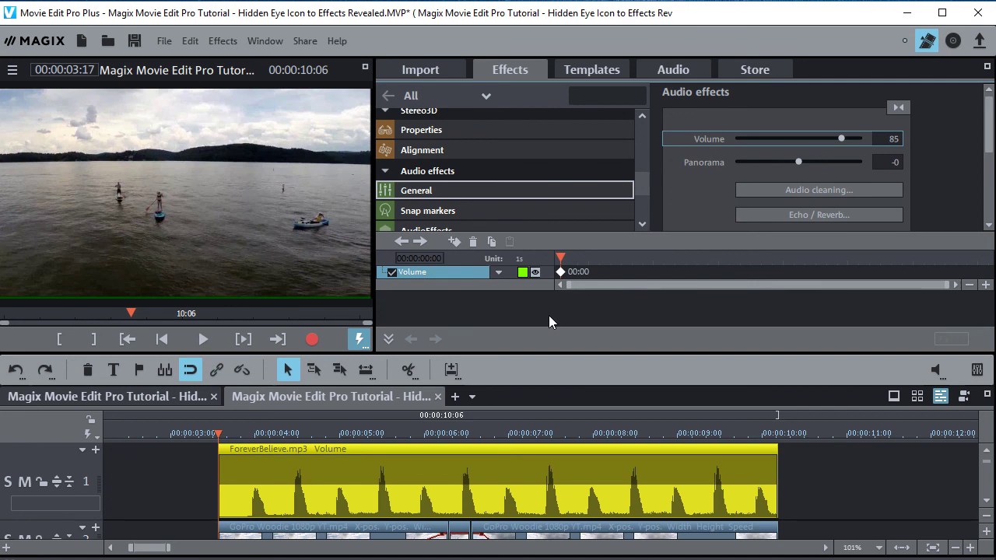
Show the Volume curve on the music clip and shape it to fall, stay low, peak near 8 seconds and fall again.
click(536, 272)
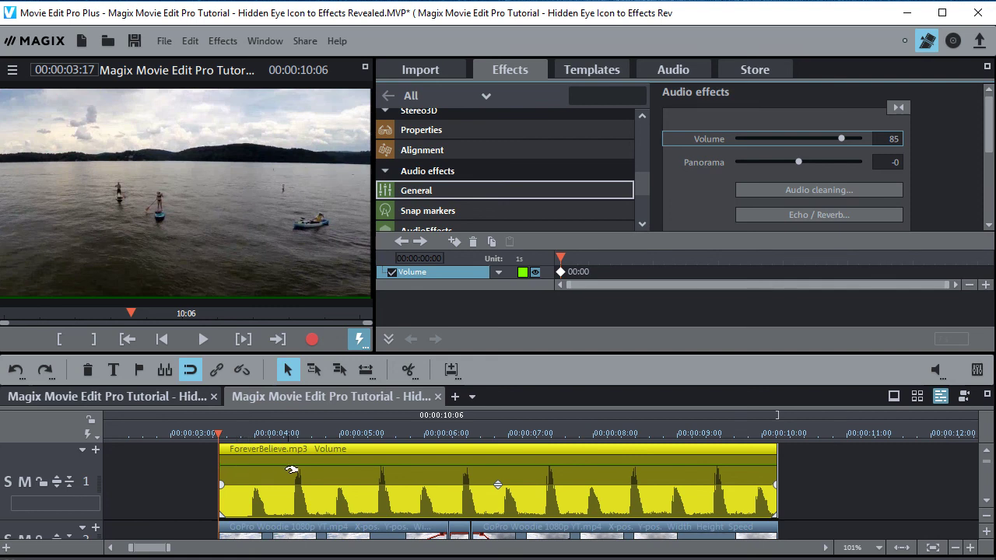
drag(289, 471, 315, 506)
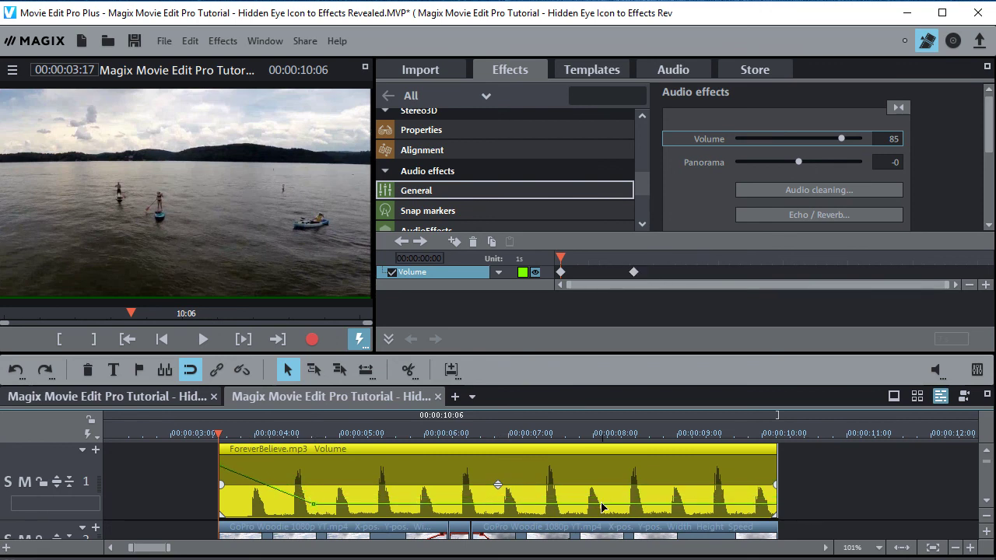
click(602, 506)
mouse_move(601, 507)
mouse_down()
mouse_move(612, 470)
mouse_move(607, 506)
mouse_up()
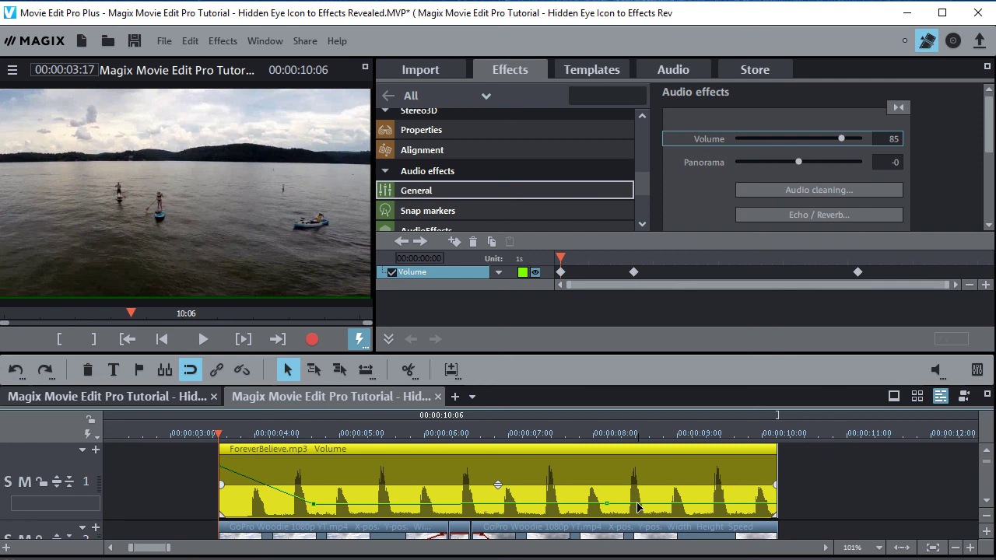
drag(637, 506, 632, 465)
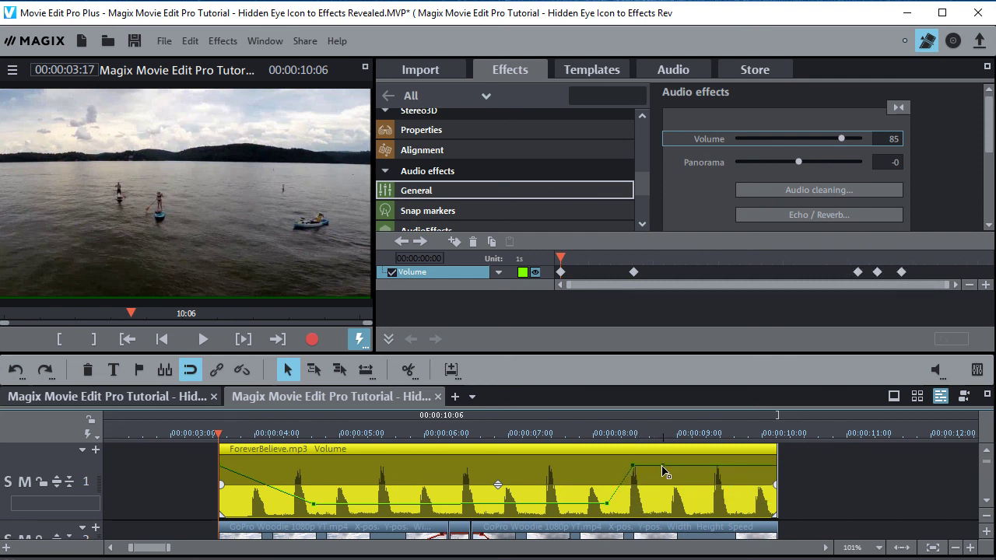
drag(666, 470, 684, 508)
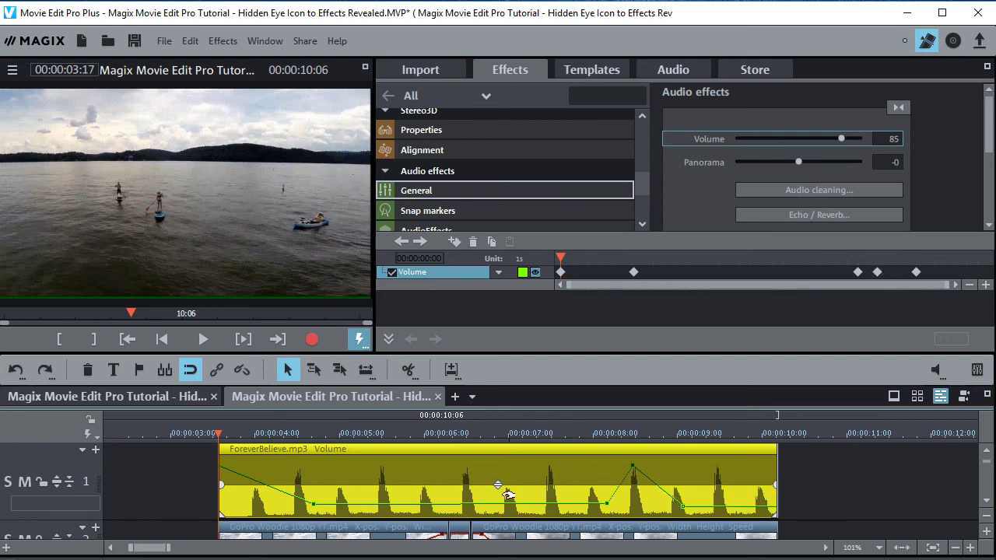
Change the Volume curve's display color to orange (255, 128, 64).
click(522, 272)
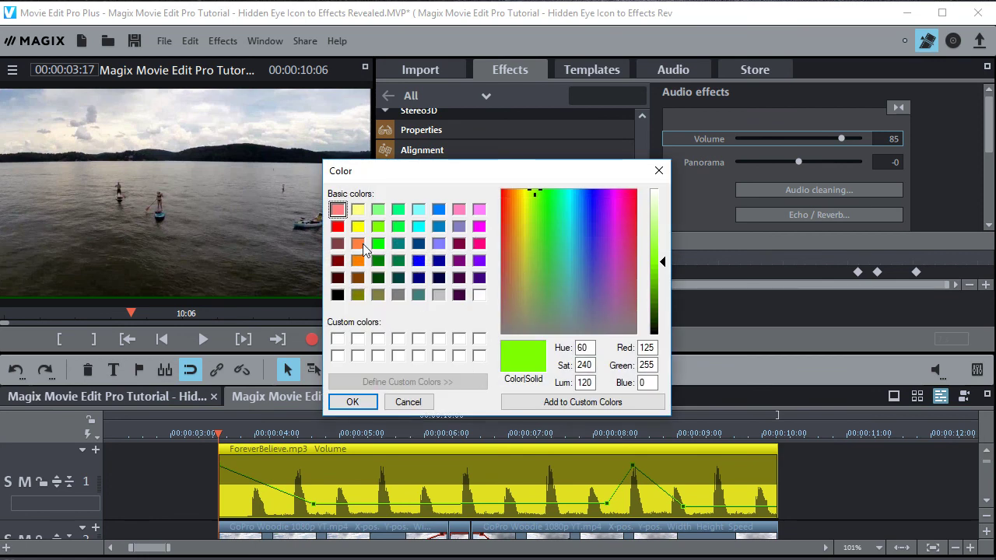
click(359, 246)
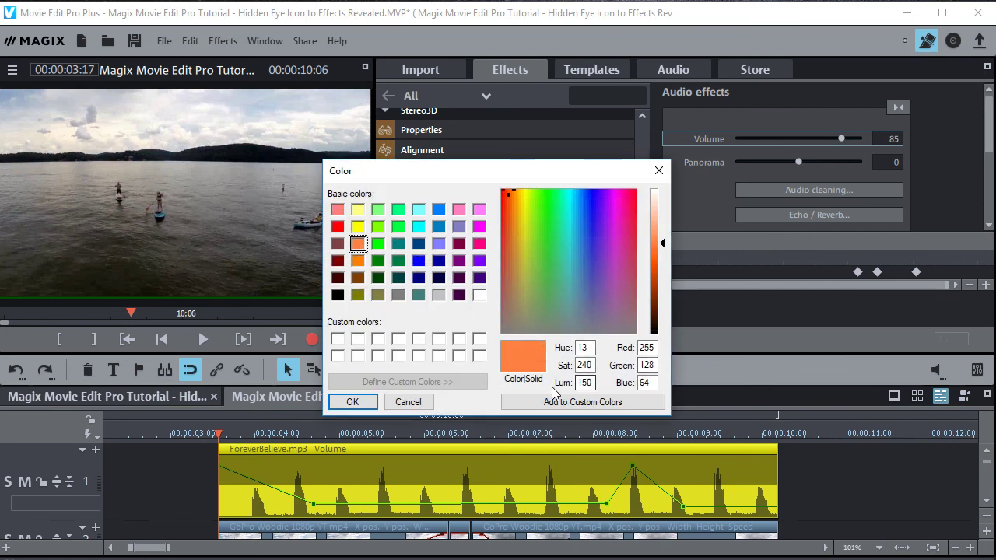
click(361, 405)
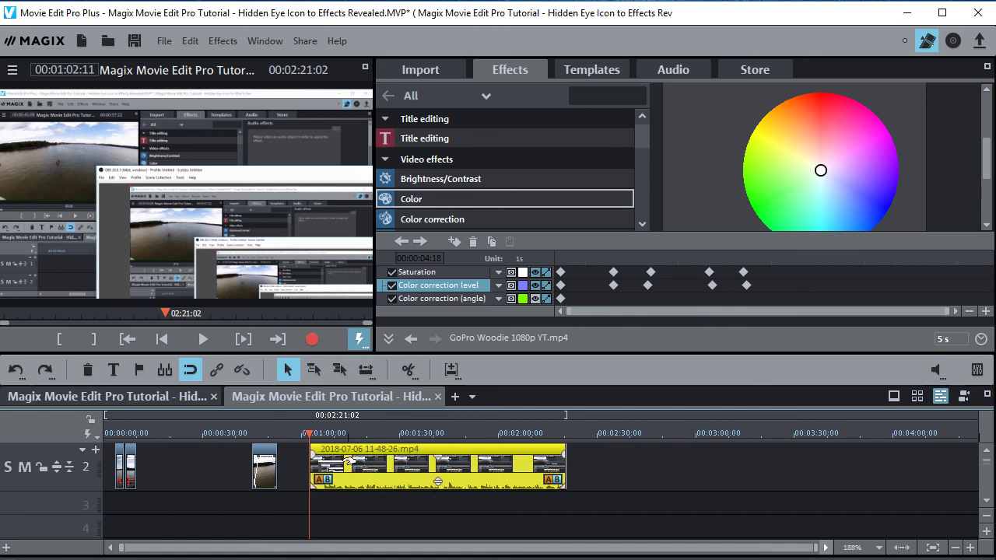
click(382, 468)
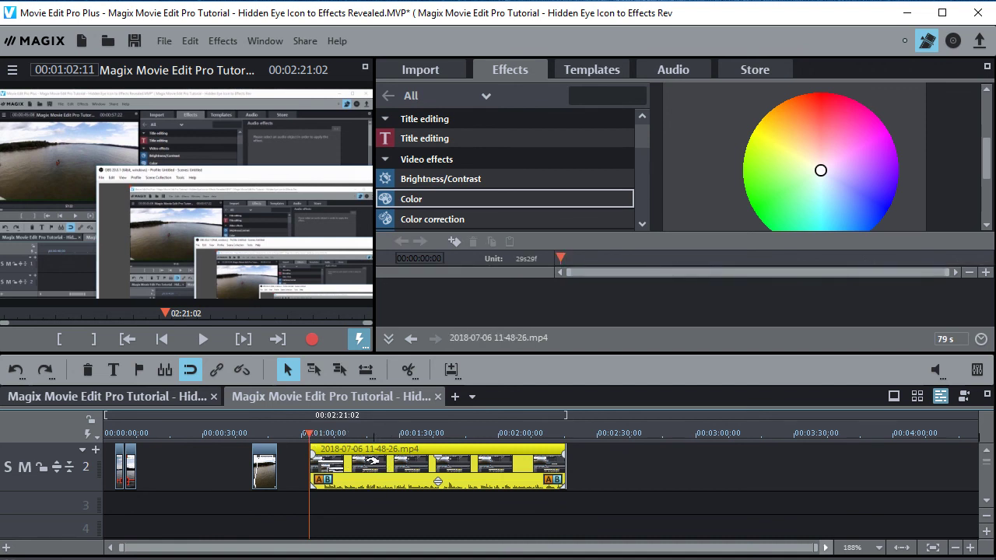
click(242, 370)
drag(397, 499, 642, 446)
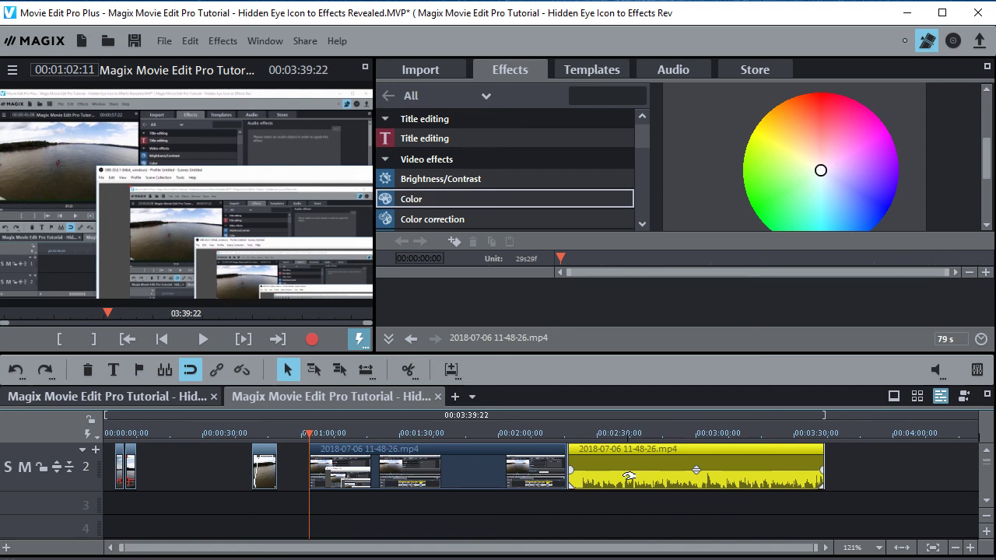
Draw a short downward volume curve freehand on the separated audio object using Curve mouse mode.
click(366, 377)
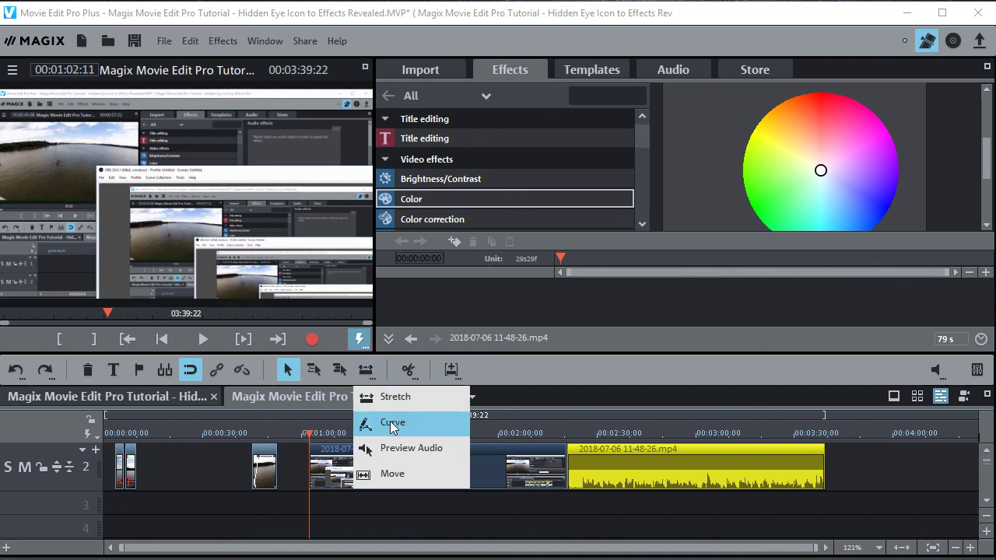
click(392, 424)
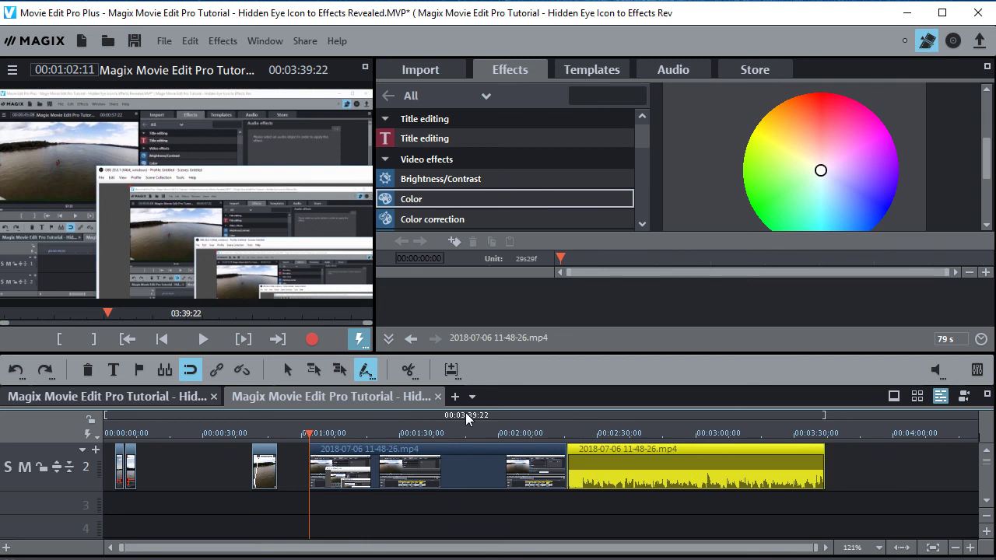
click(629, 472)
drag(628, 475, 655, 470)
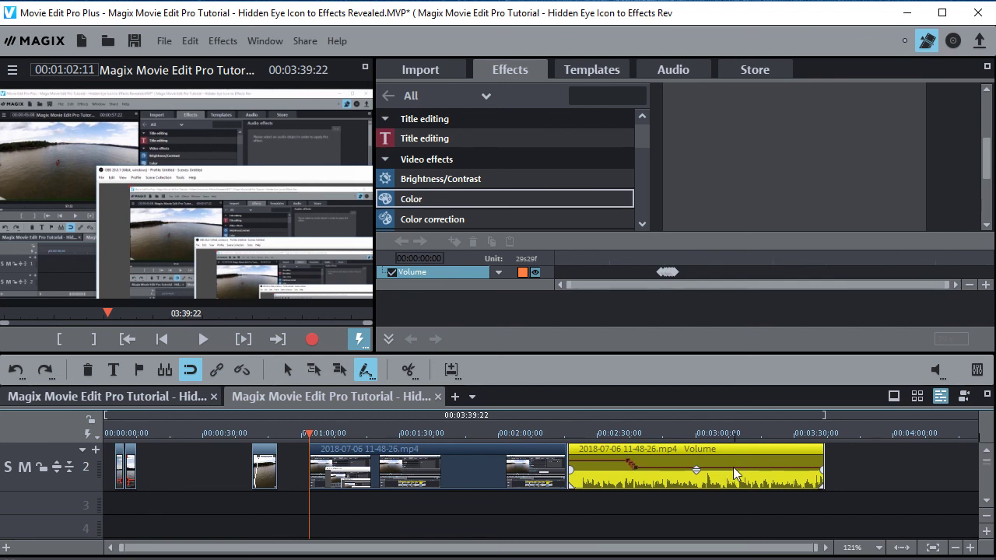
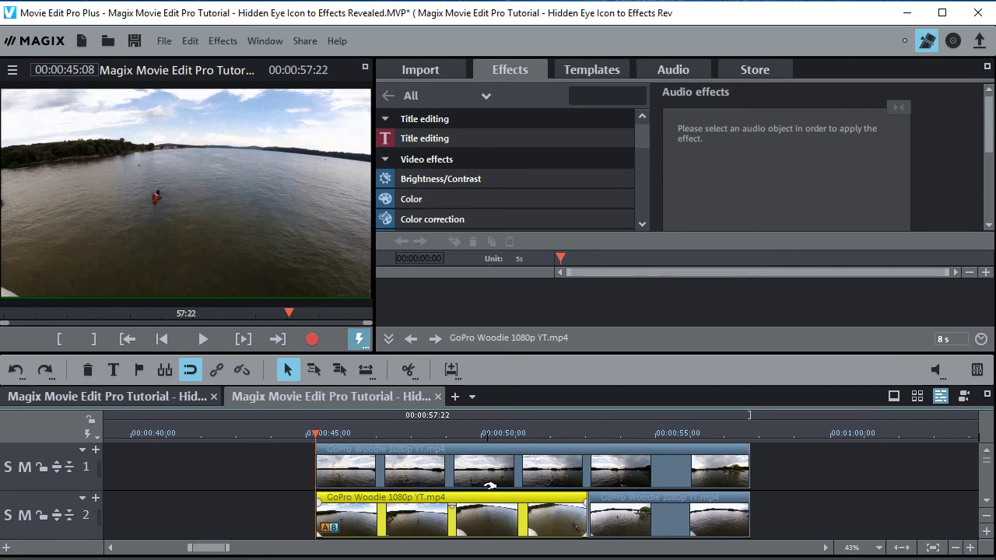
Examine the available effects for the GoPro clip on track 1, including the Title editing, Video effects and View/Animation groups.
click(489, 477)
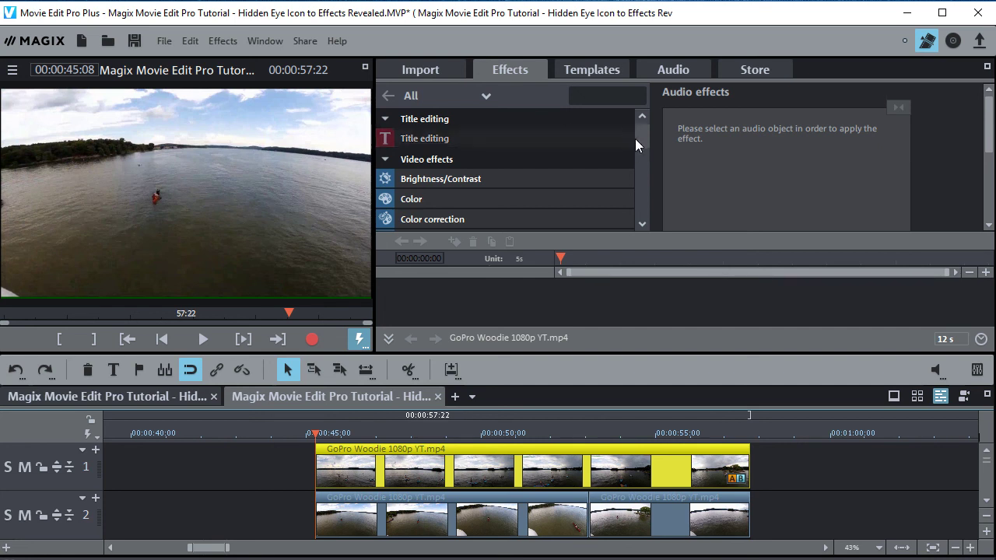
scroll(640, 137, down, 1)
scroll(639, 134, up, 1)
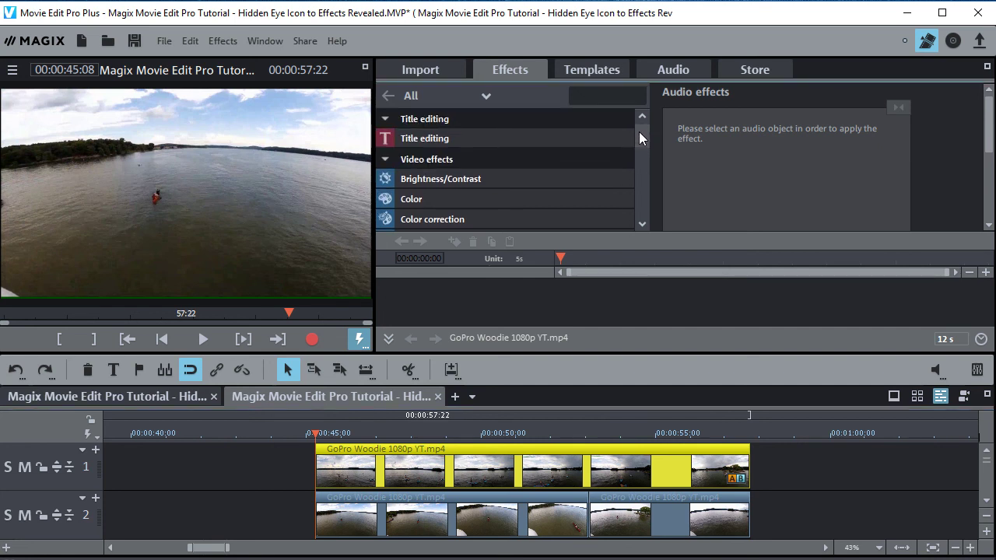
scroll(637, 136, down, 3)
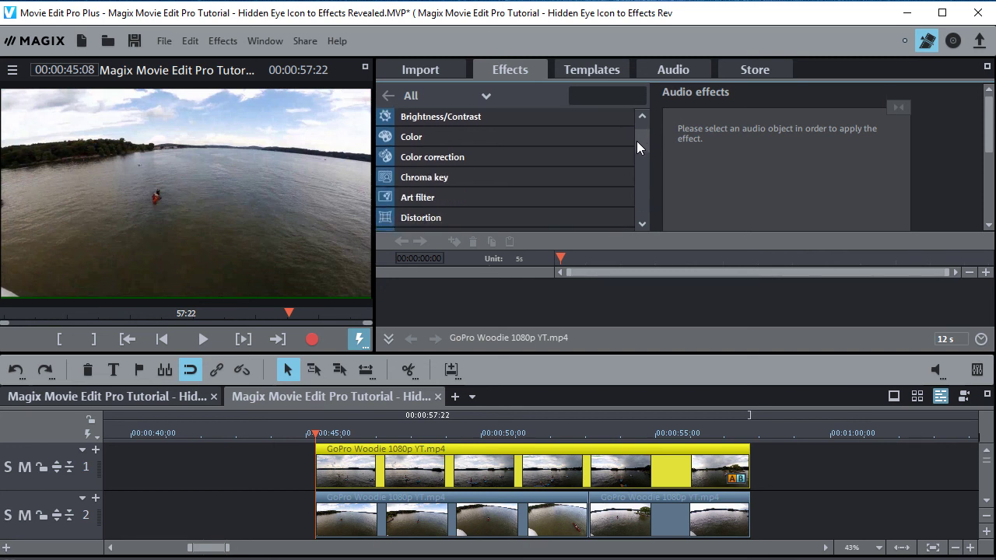
scroll(637, 141, up, 3)
scroll(634, 137, up, 1)
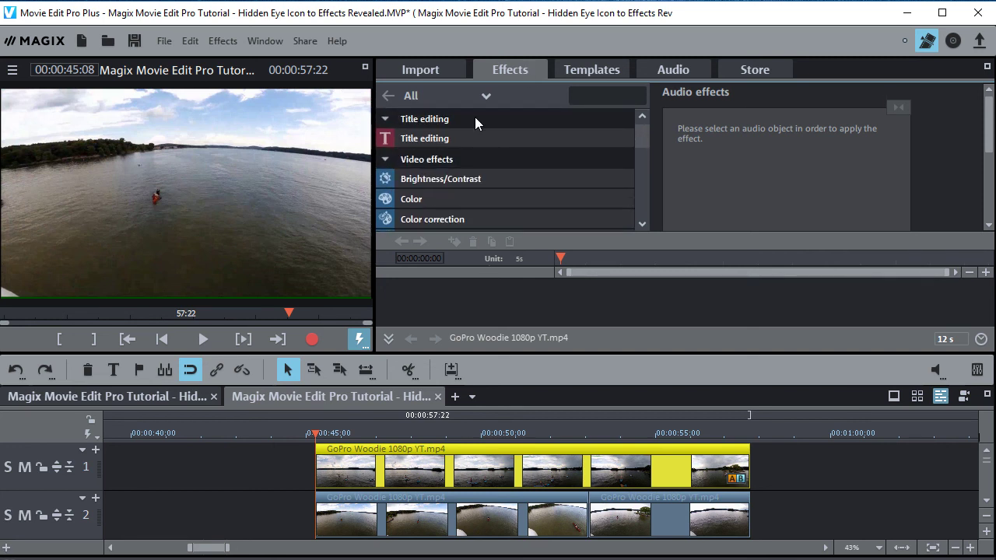
click(384, 159)
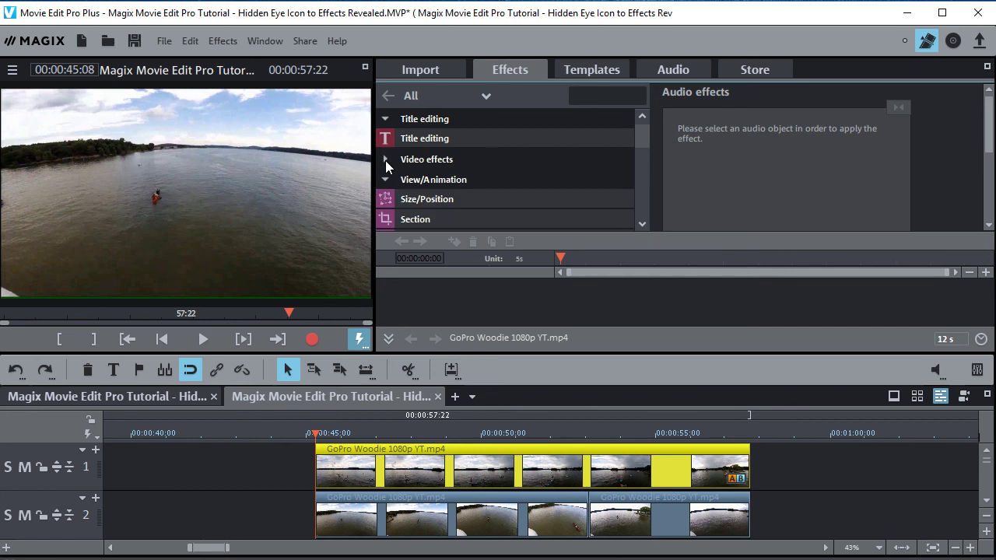
click(385, 161)
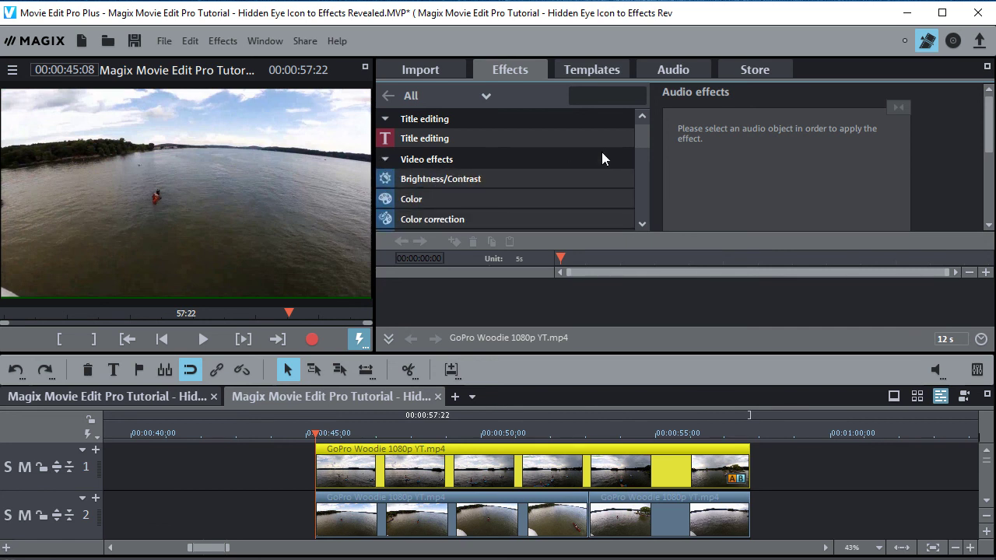
scroll(640, 137, down, 2)
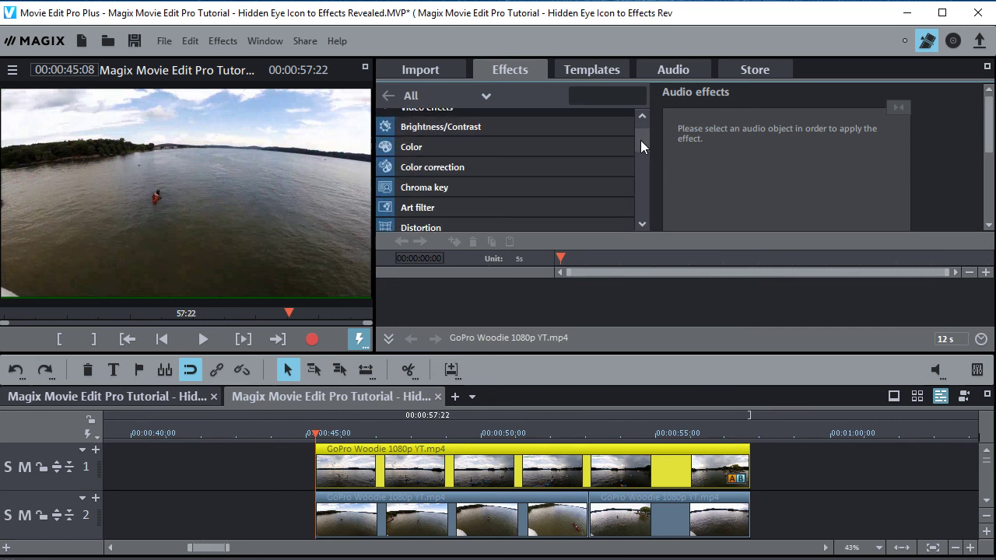
Examine the effect category filter, including its last entries and the List view option.
click(487, 93)
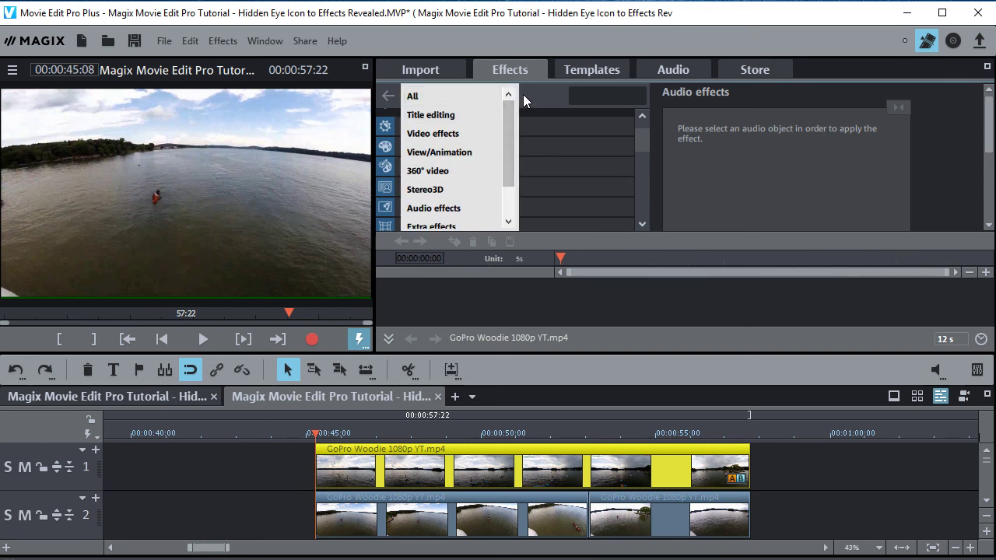
click(472, 93)
click(487, 94)
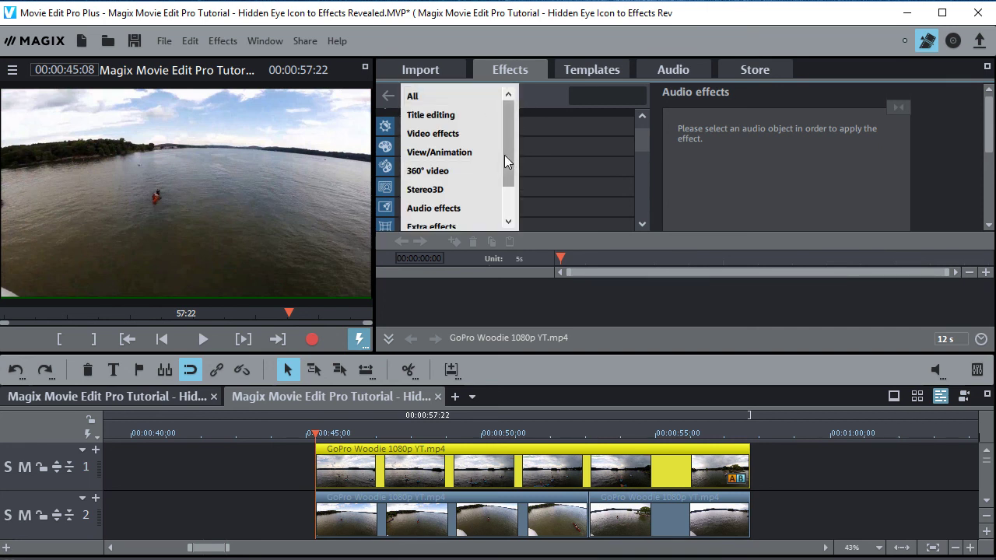
drag(504, 155, 507, 207)
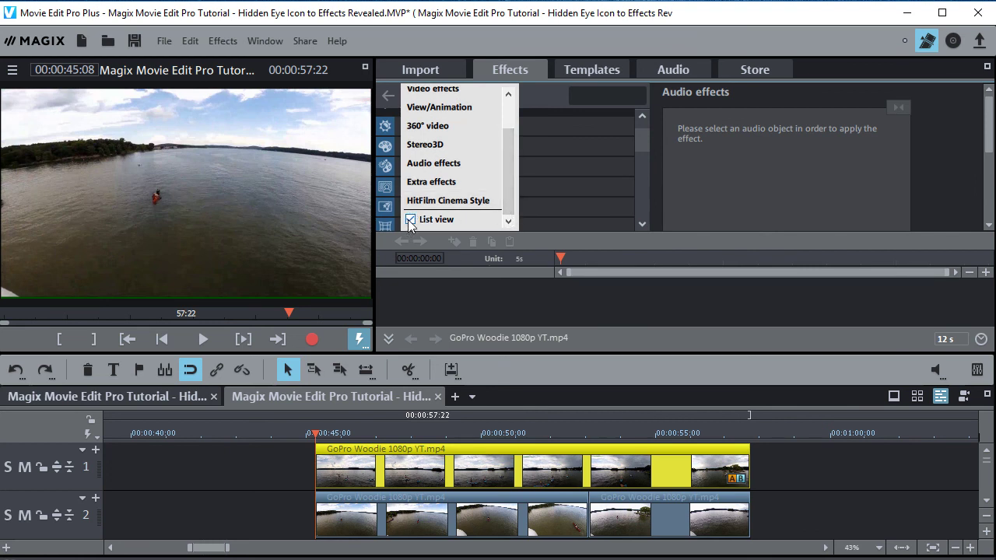
click(546, 91)
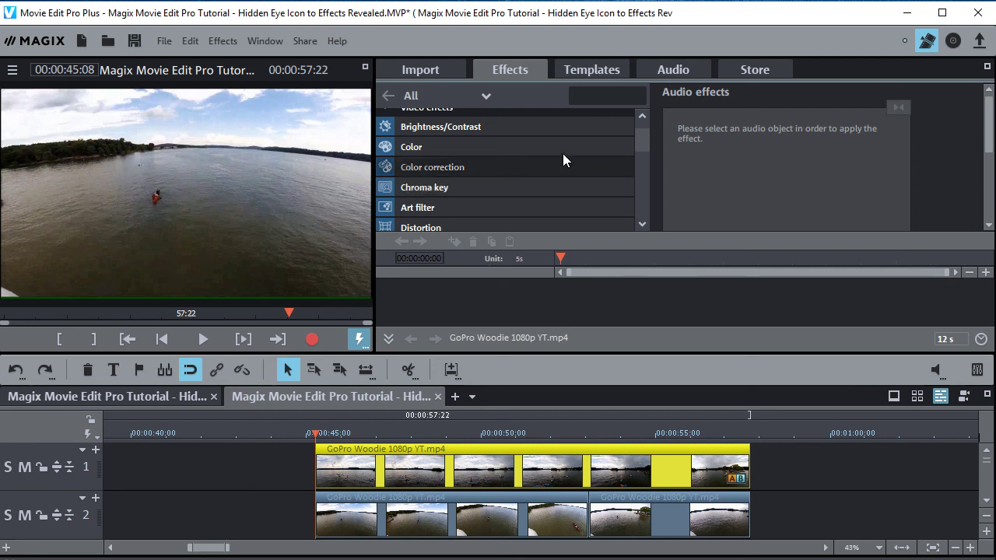
Lower the Chroma key video level of the track 1 clip to 99, keyframe it at the clip start and show its curve on the timeline.
click(436, 190)
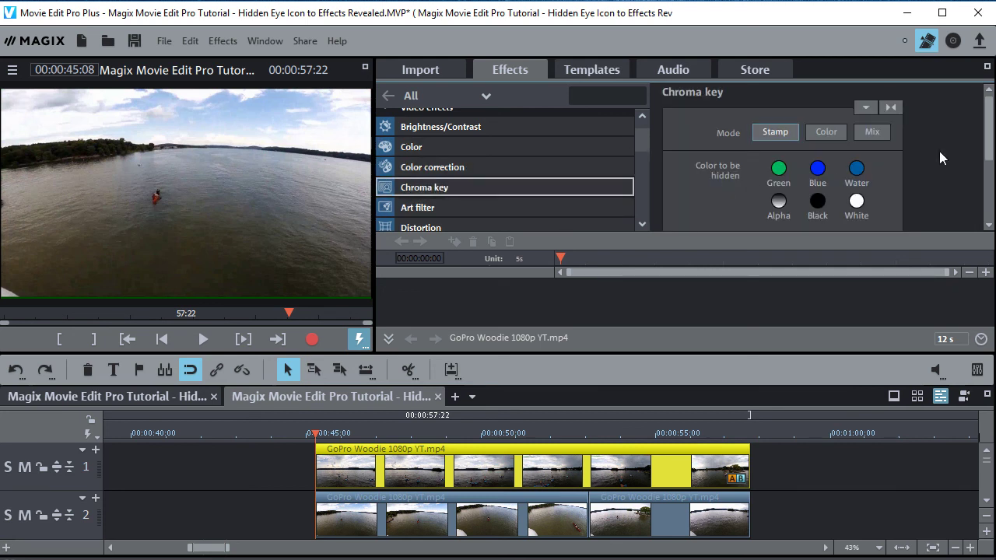
drag(985, 118, 993, 179)
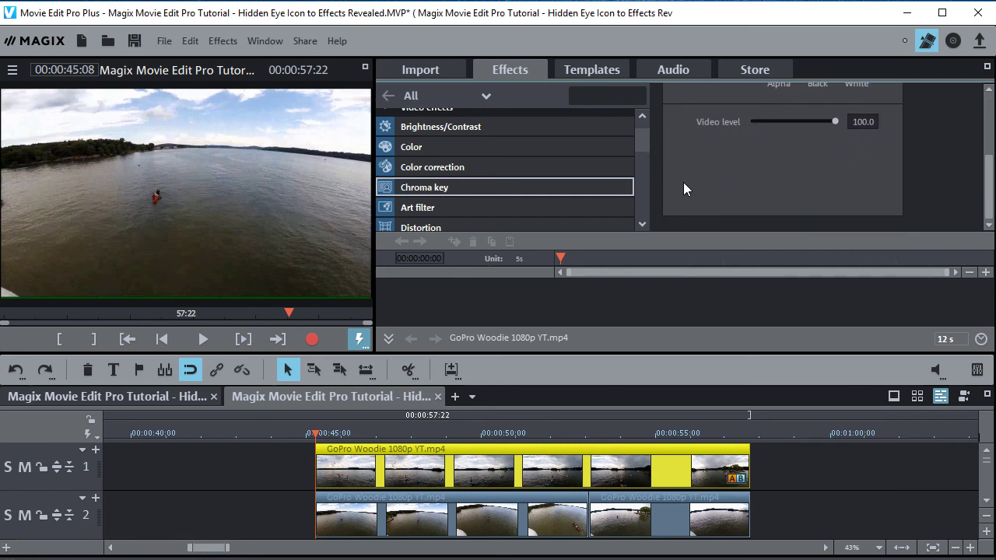
click(833, 123)
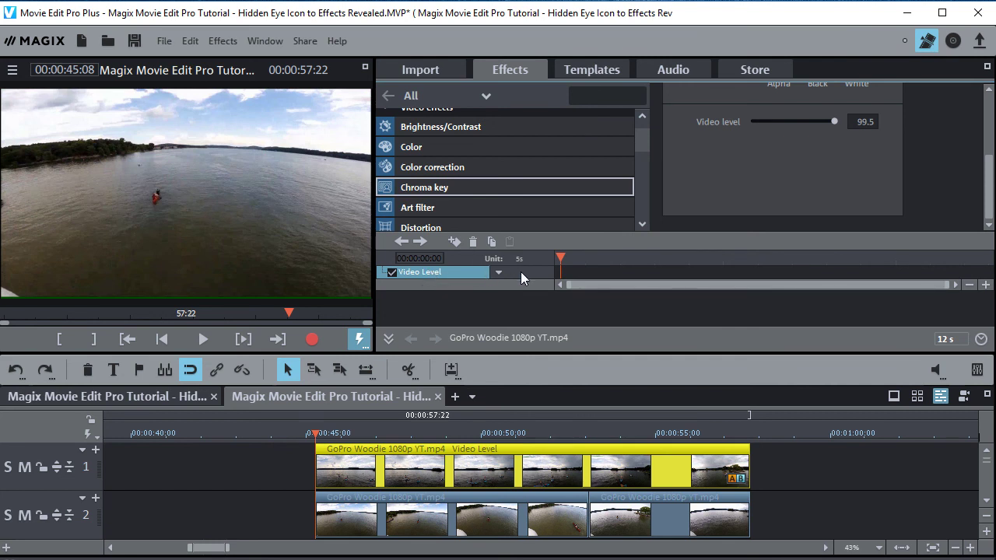
click(454, 242)
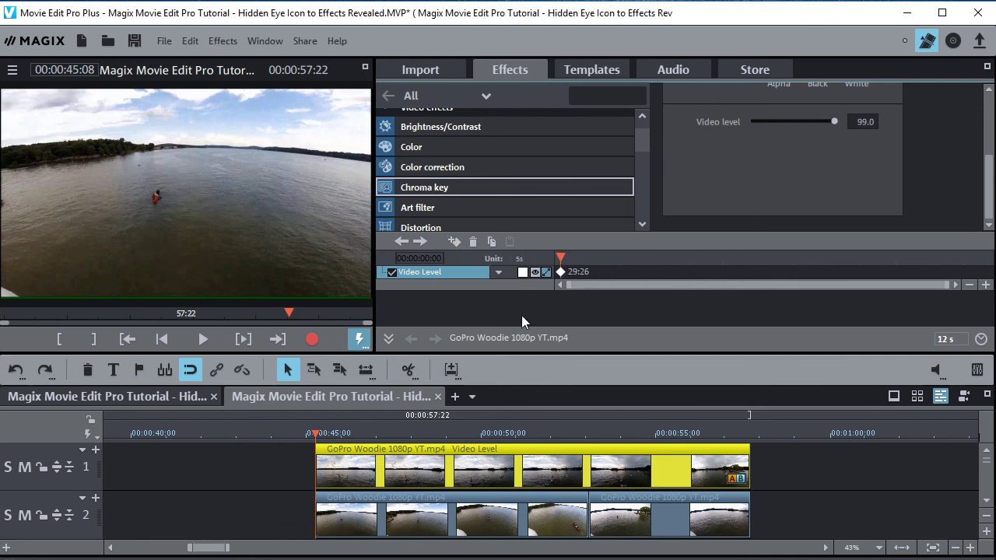
click(536, 274)
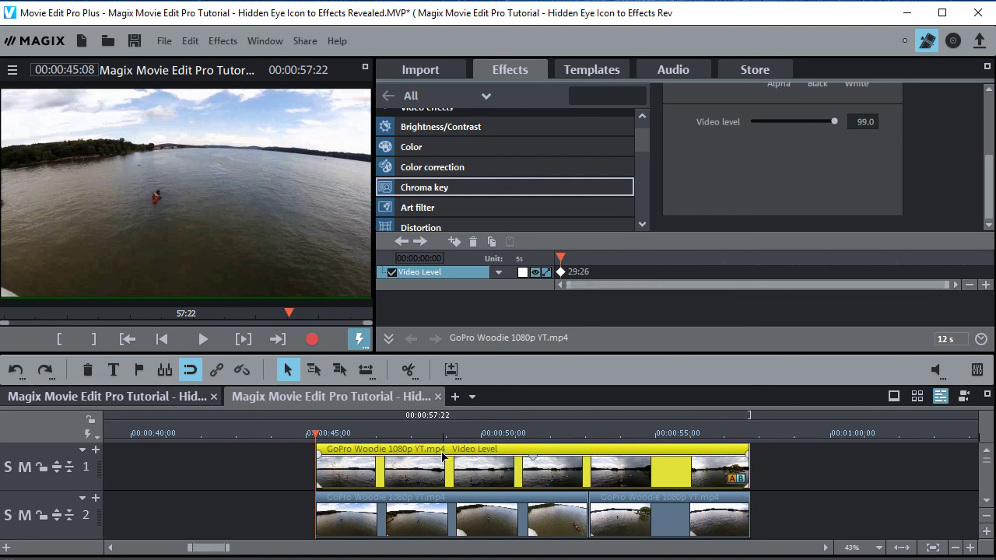
click(535, 271)
Shape the track 1 clip's Video Level curve to fall until about 48 s, stay low until about 52 s and rise to full near 53 s.
click(424, 462)
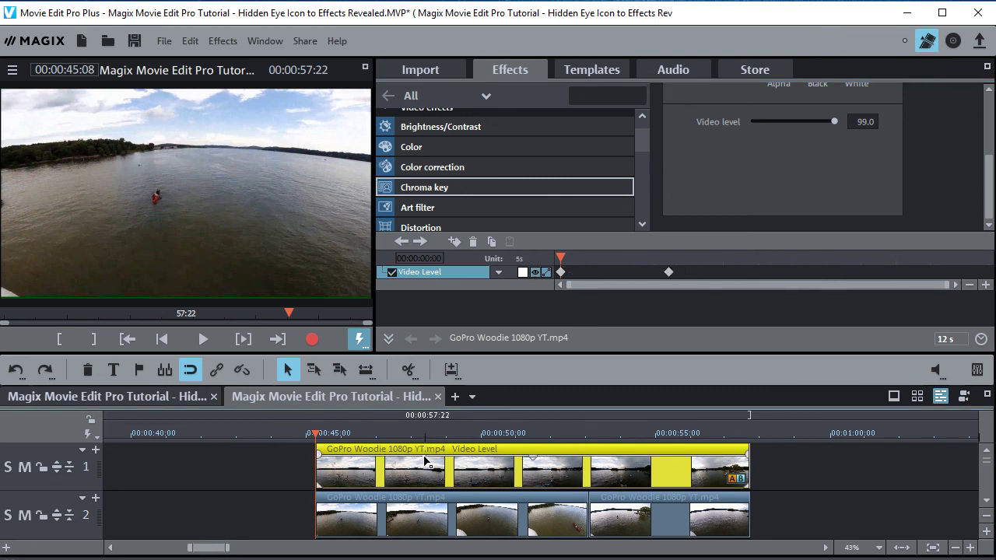
drag(426, 461, 424, 471)
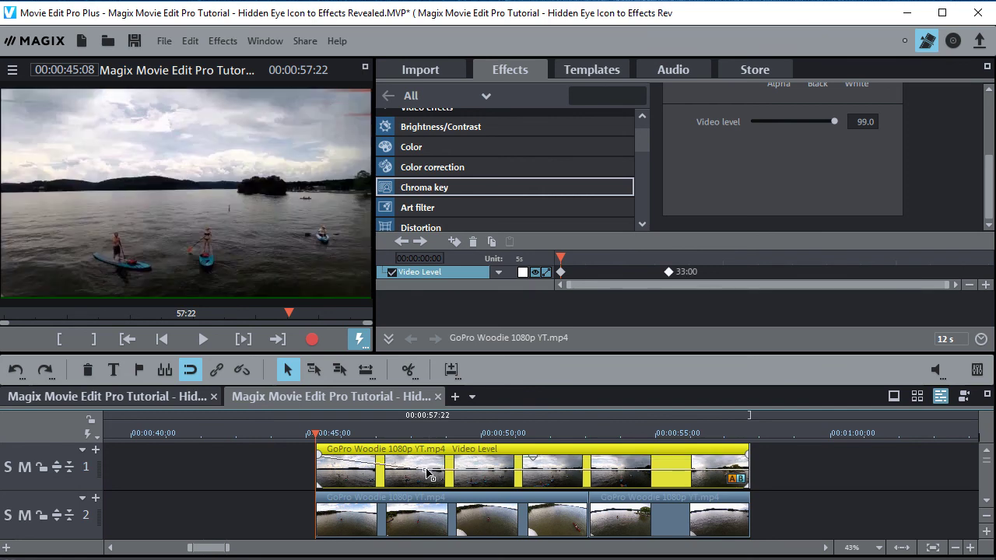
click(565, 465)
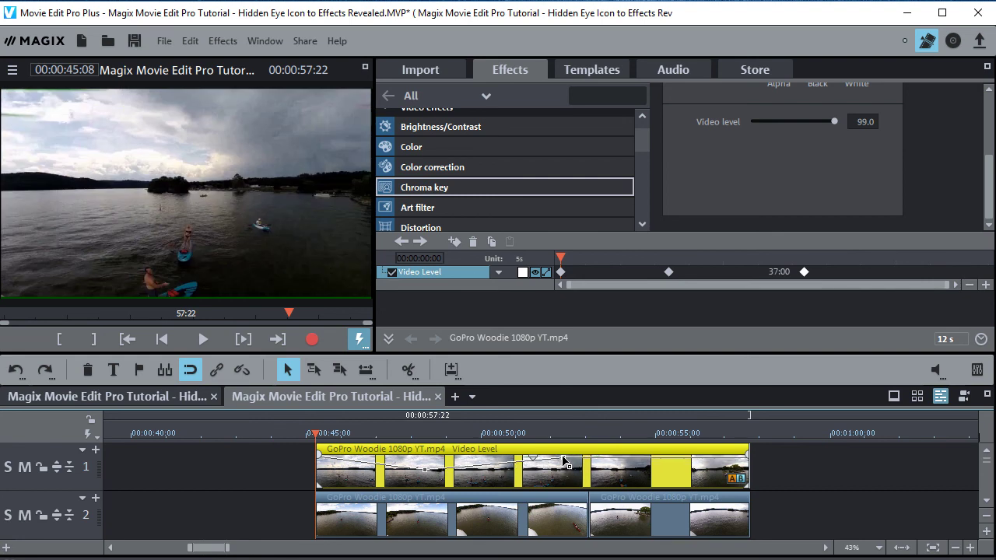
drag(566, 464, 557, 453)
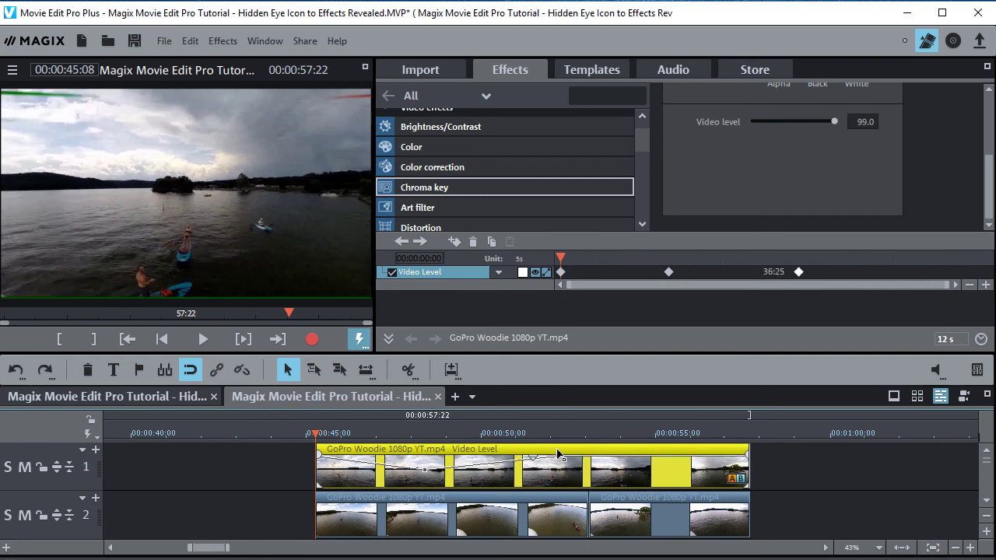
click(424, 472)
drag(424, 472, 422, 484)
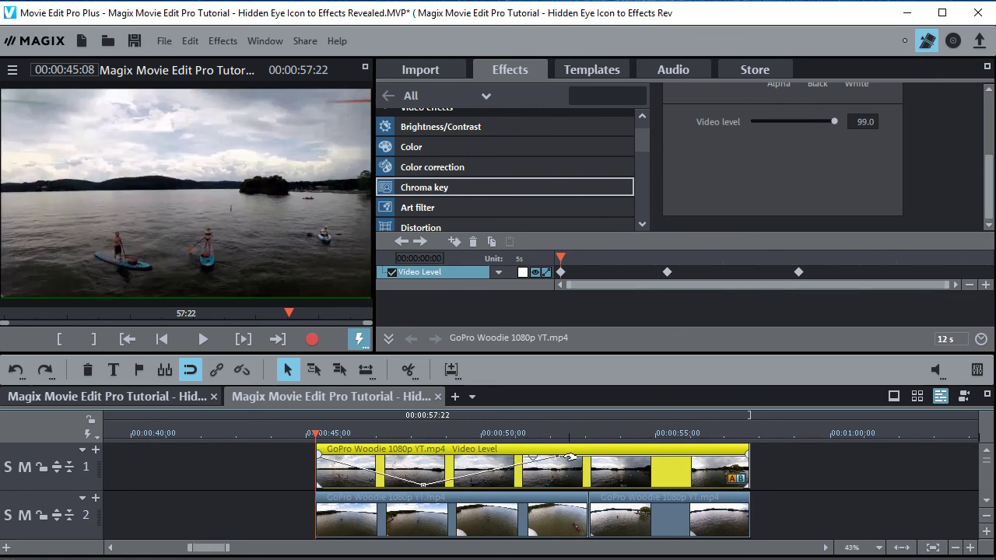
drag(560, 464, 557, 491)
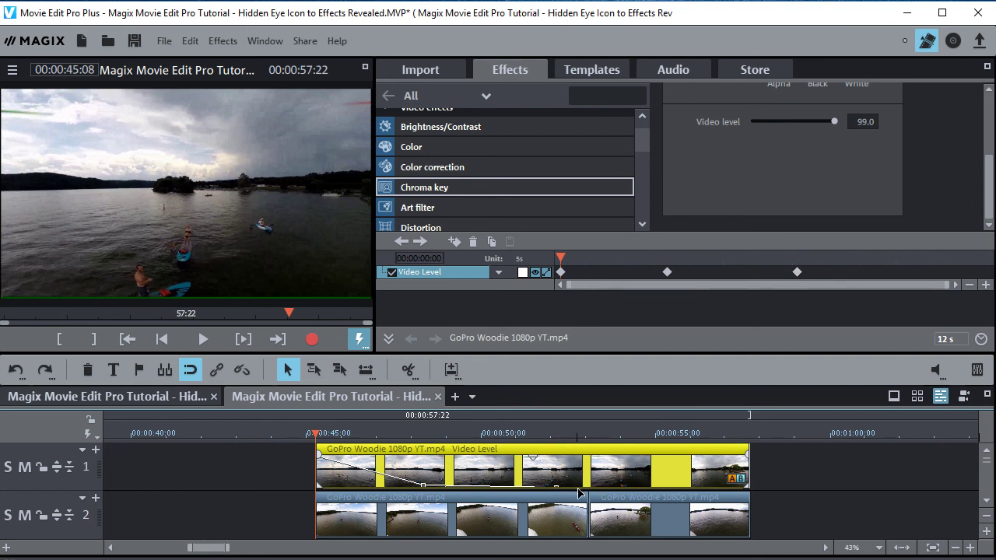
click(585, 492)
drag(585, 493, 585, 460)
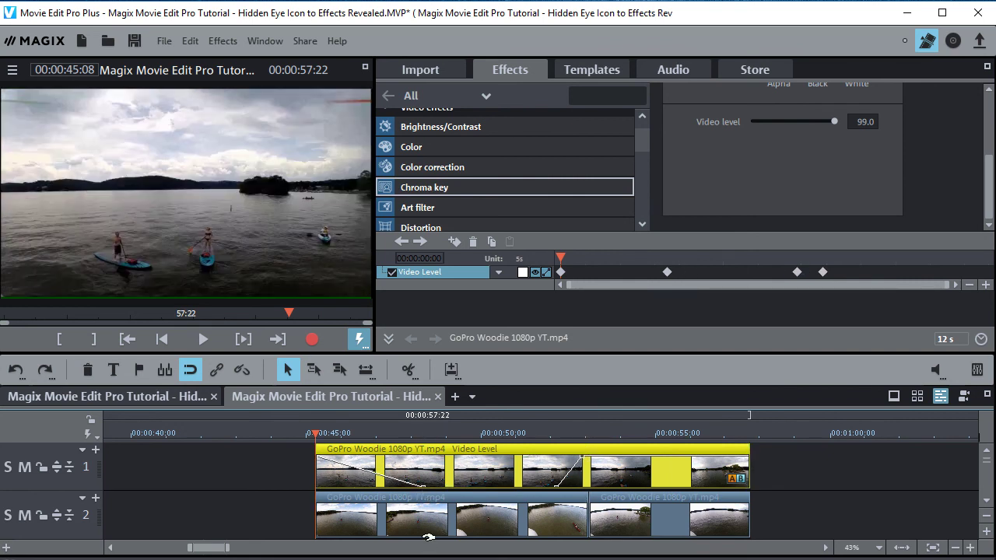
Lower the first track 2 clip's Chroma key video level to 99, keyframe it at the clip start and show its curve on the timeline.
click(420, 521)
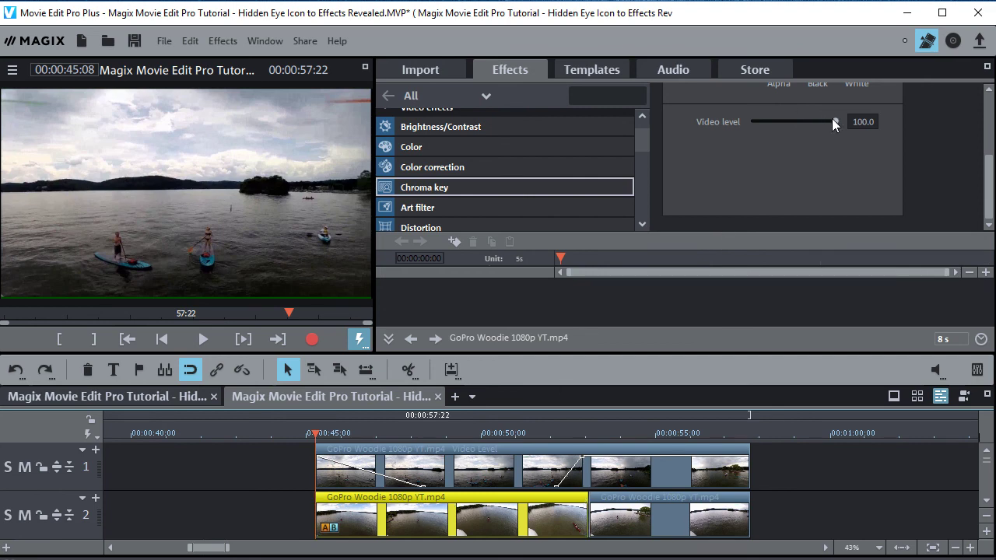
click(832, 120)
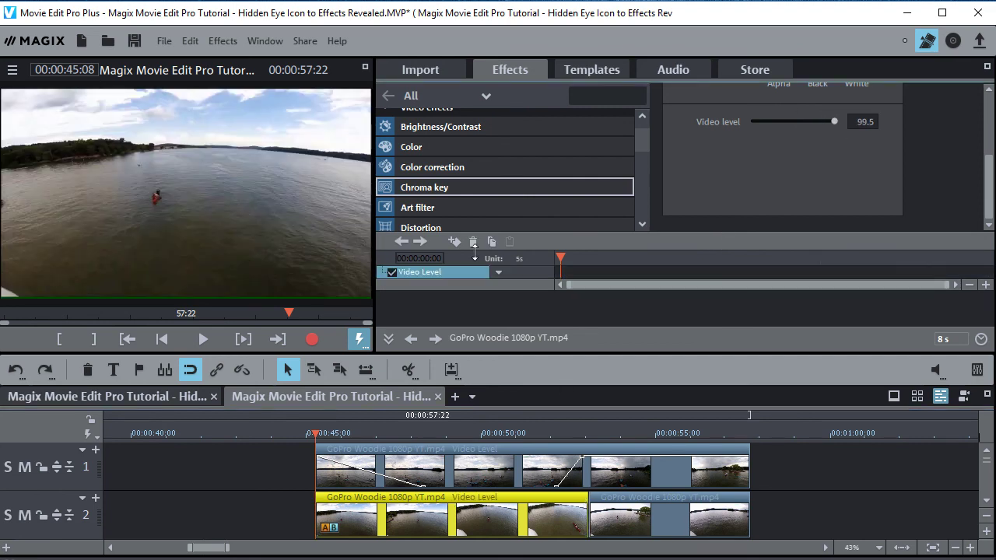
click(457, 241)
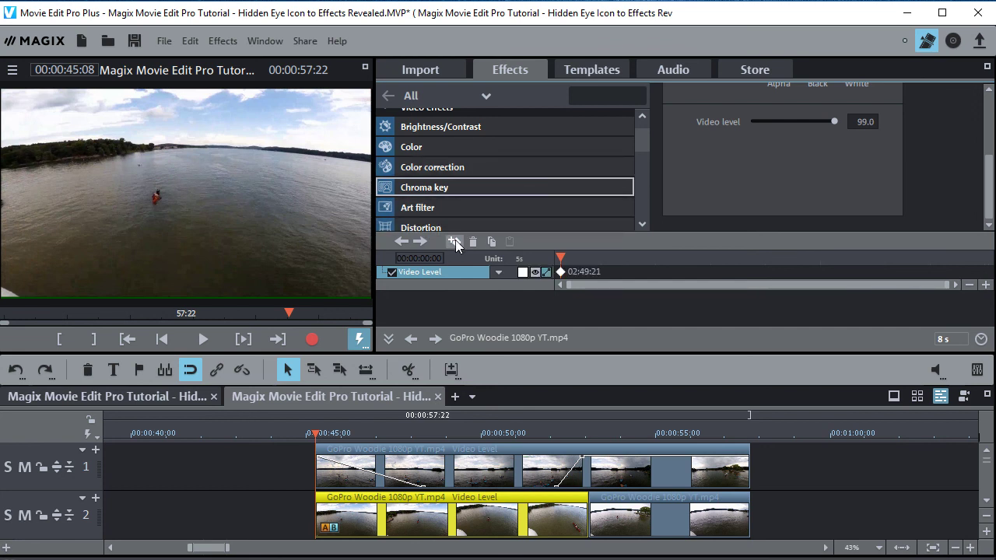
click(535, 272)
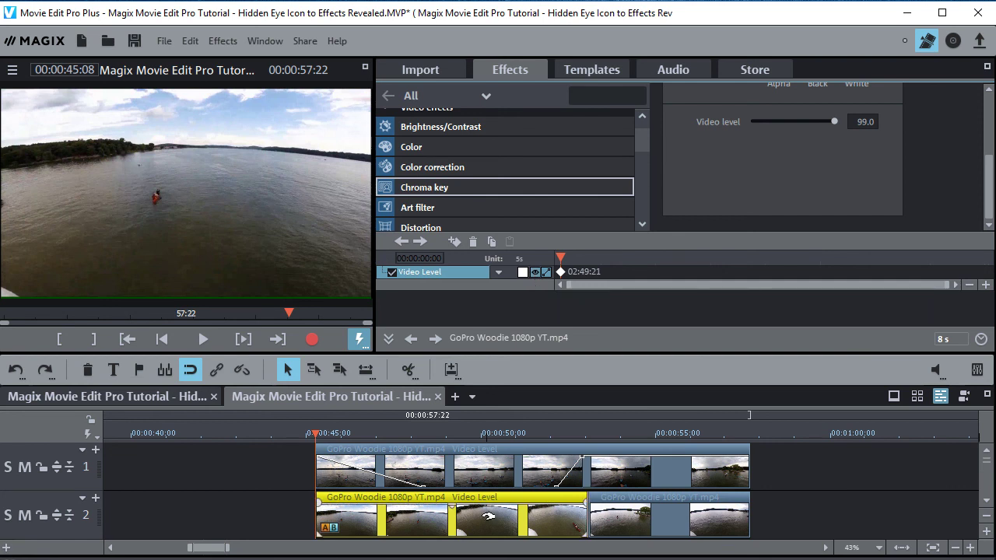
Shape the first track 2 clip's Video Level curve to dip early, recover near 47 s, hold until about 52 s and fall; play the result.
mouse_move(340, 509)
mouse_down()
mouse_move(344, 533)
mouse_move(375, 543)
mouse_move(360, 506)
mouse_up()
click(328, 509)
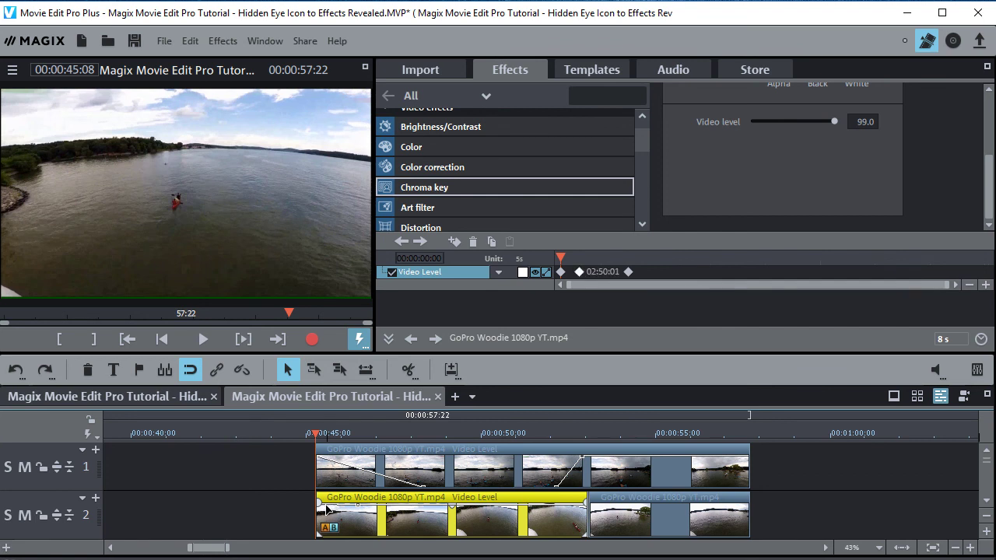
drag(366, 498, 482, 507)
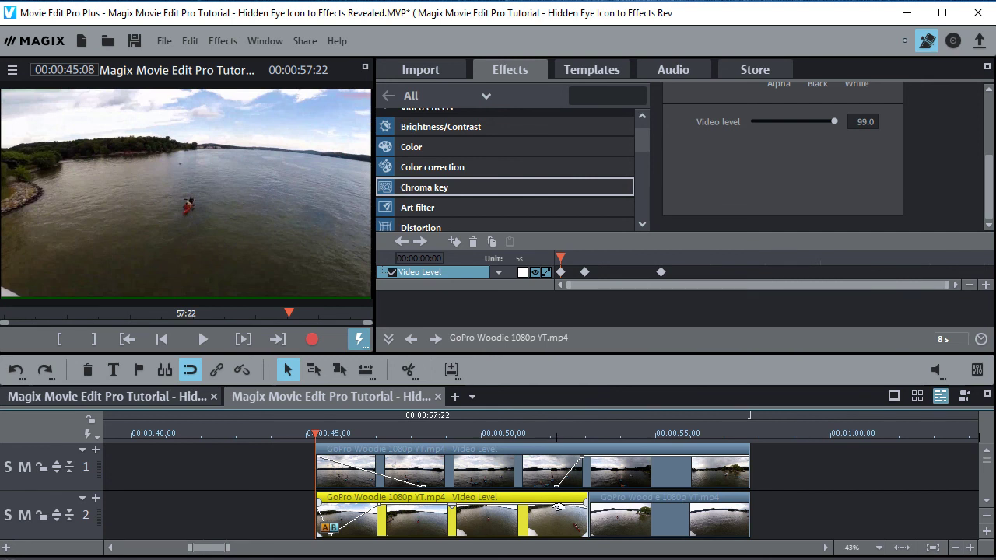
drag(555, 510, 583, 505)
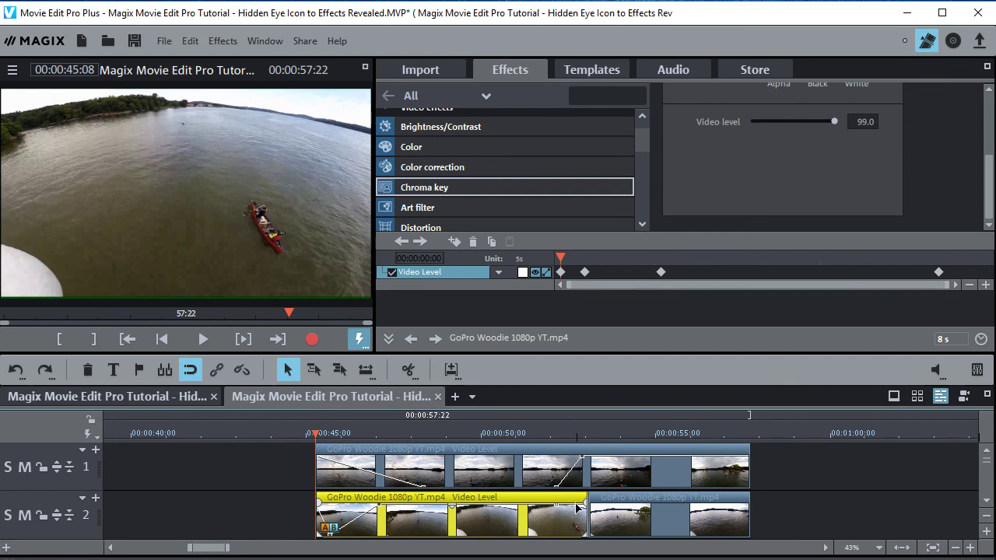
drag(583, 508, 584, 542)
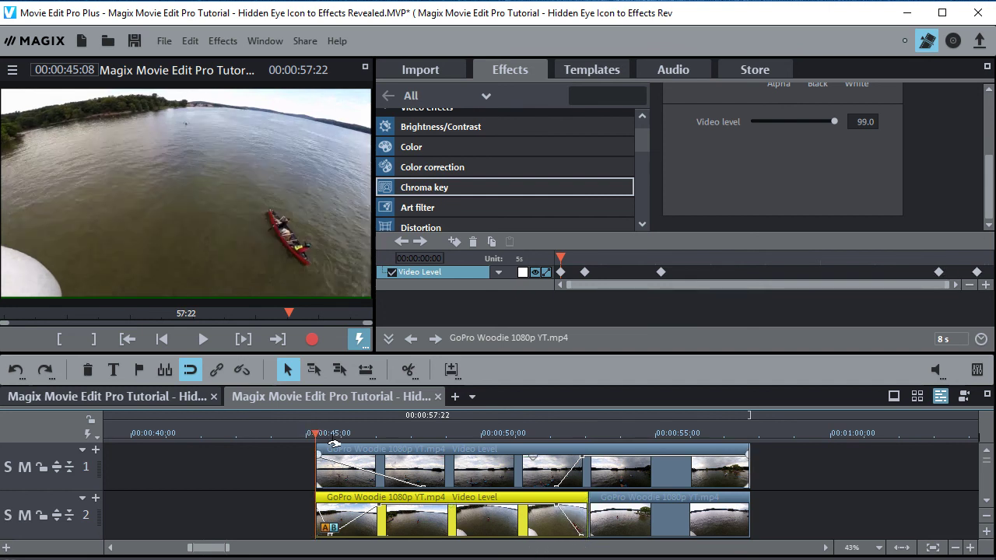
key(space)
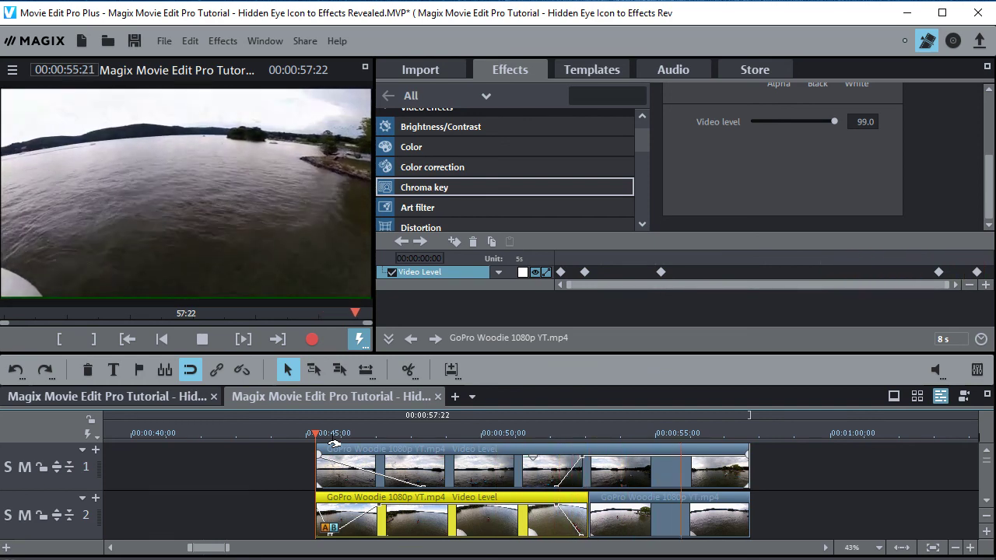
key(space)
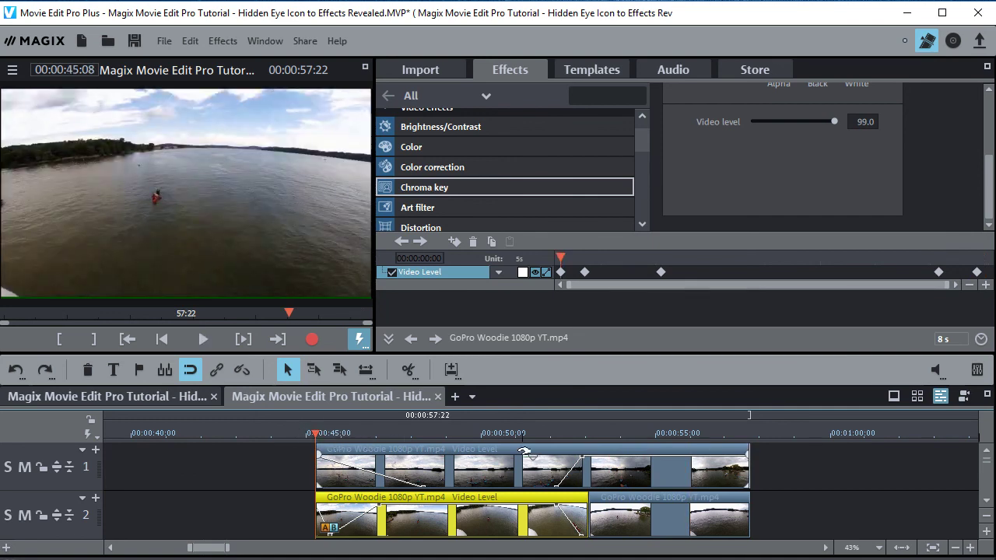
Move the second track 2 clip to the end of track 1, overlapping the previous clip with a crossfade, and play the transition.
drag(656, 518, 815, 459)
click(709, 433)
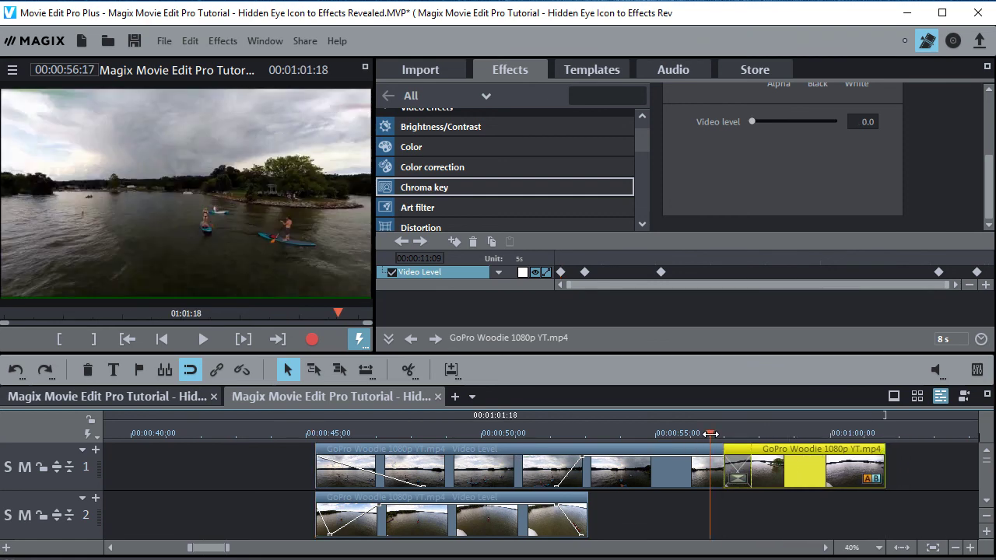
key(space)
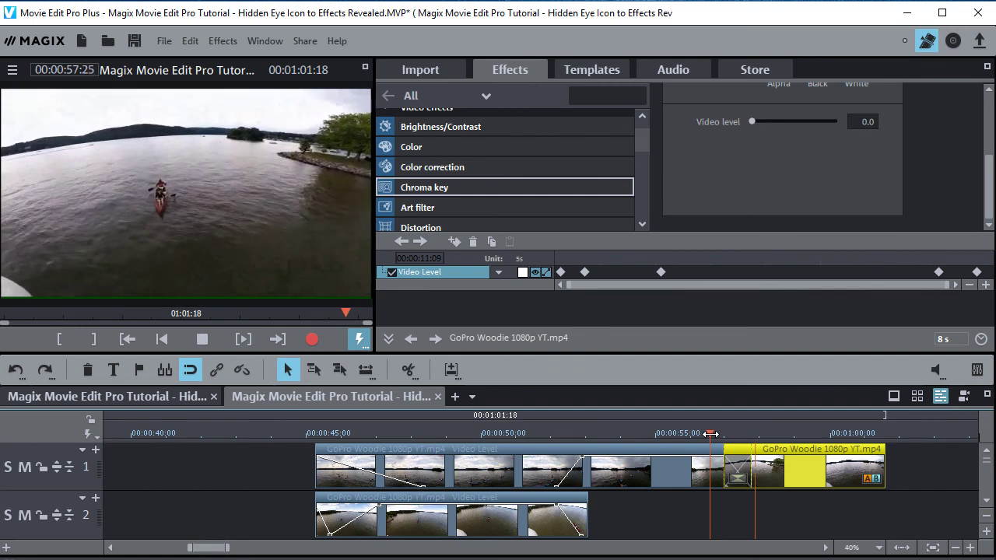
Stop playback and reposition the last clip on track 1 directly after the first clip, without a crossfade overlap.
key(space)
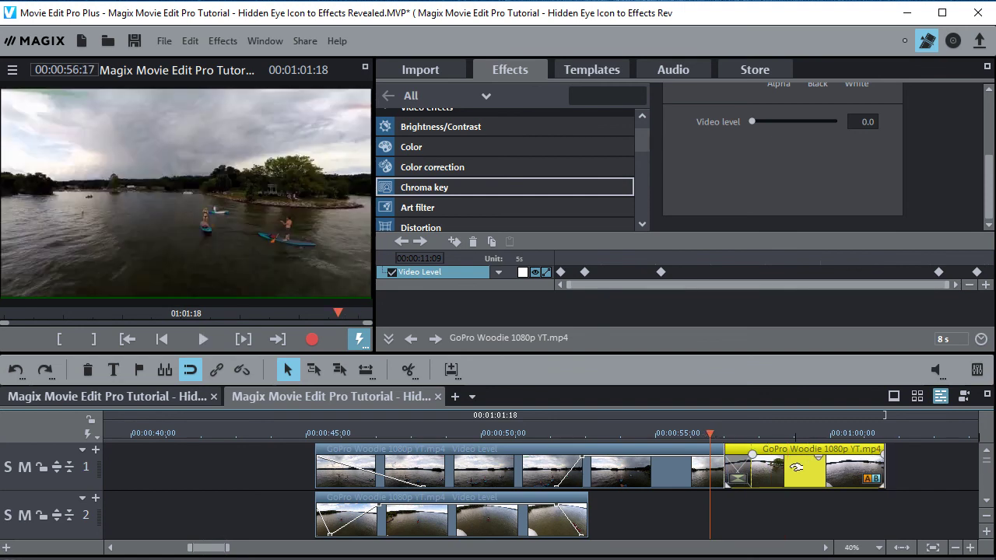
drag(790, 484, 649, 517)
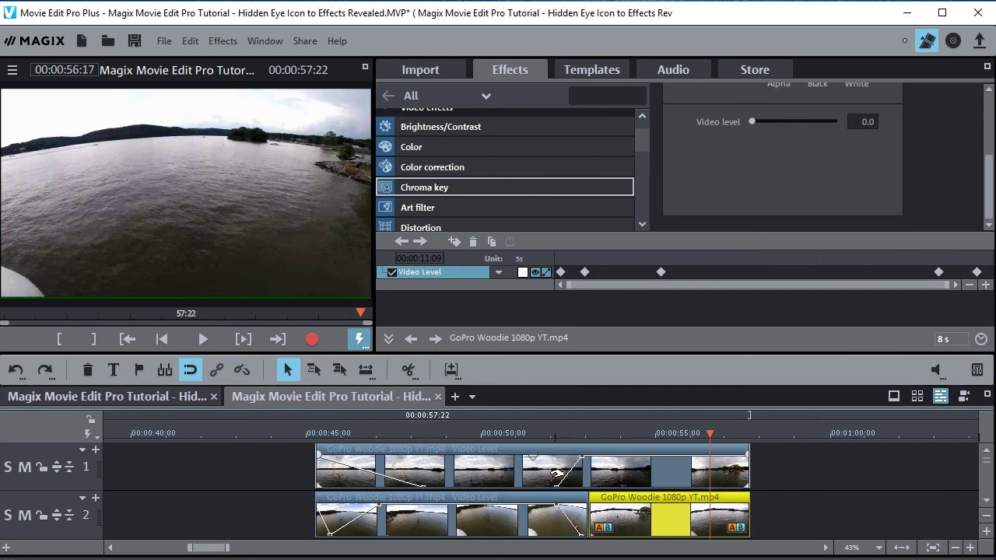
drag(732, 490, 387, 473)
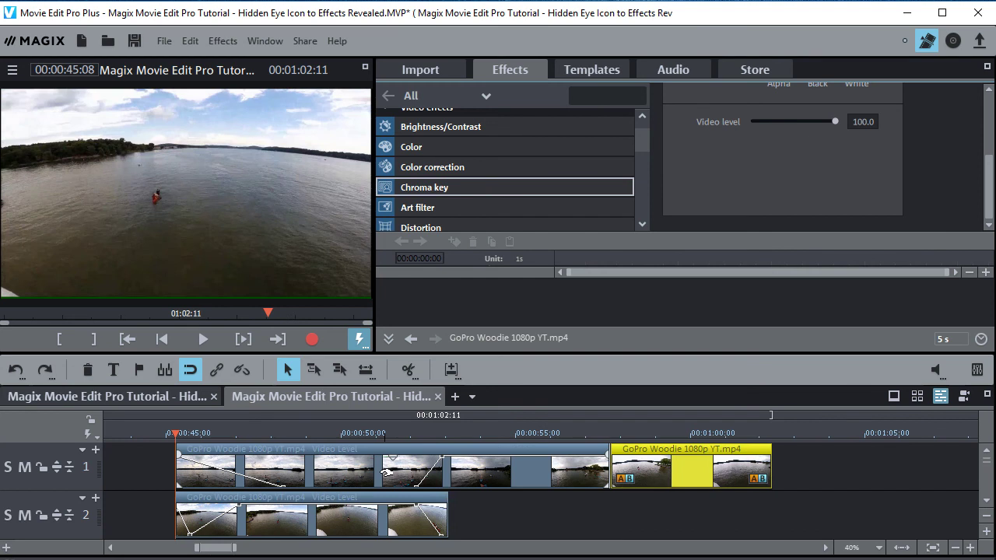
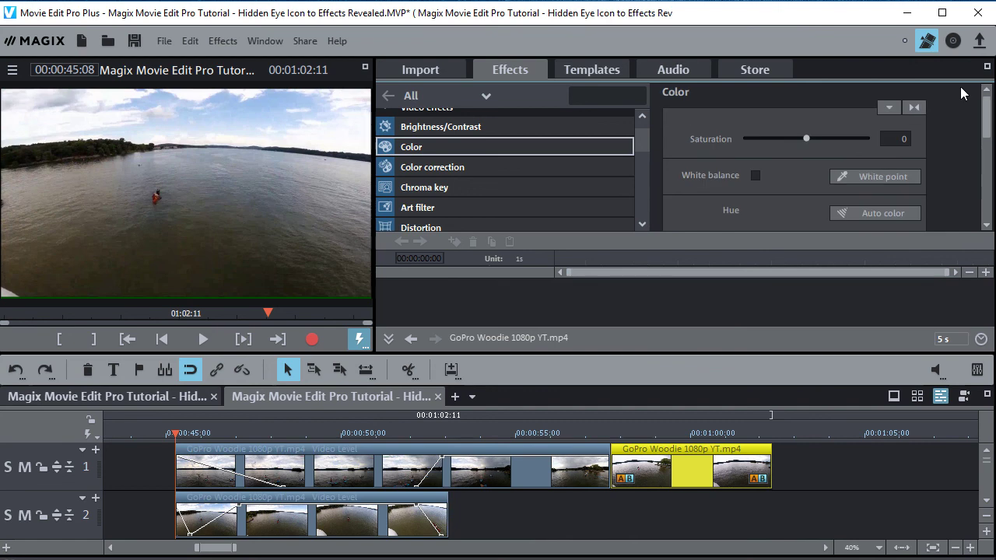
Keyframe the last track 1 clip's Saturation at the clip start and show its curve on the timeline.
click(611, 435)
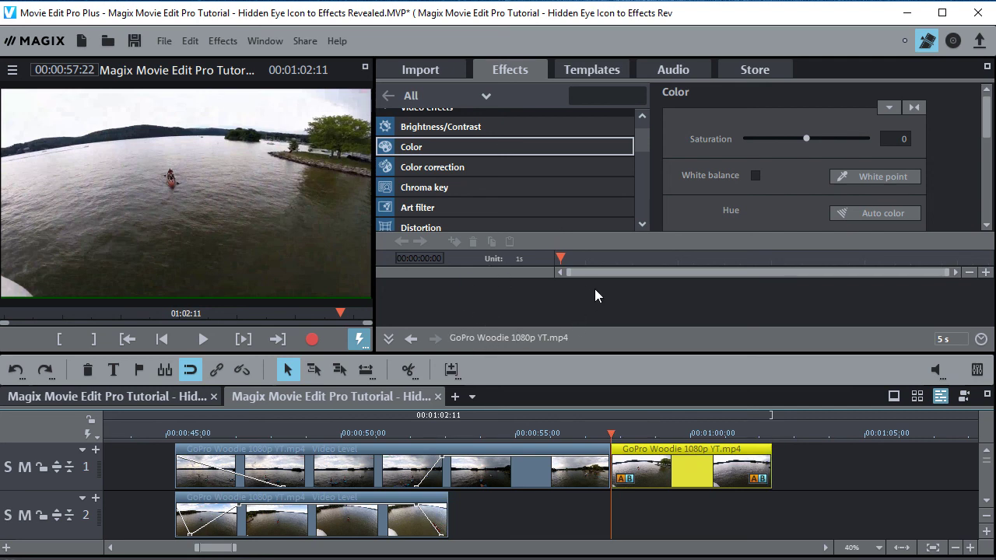
click(454, 242)
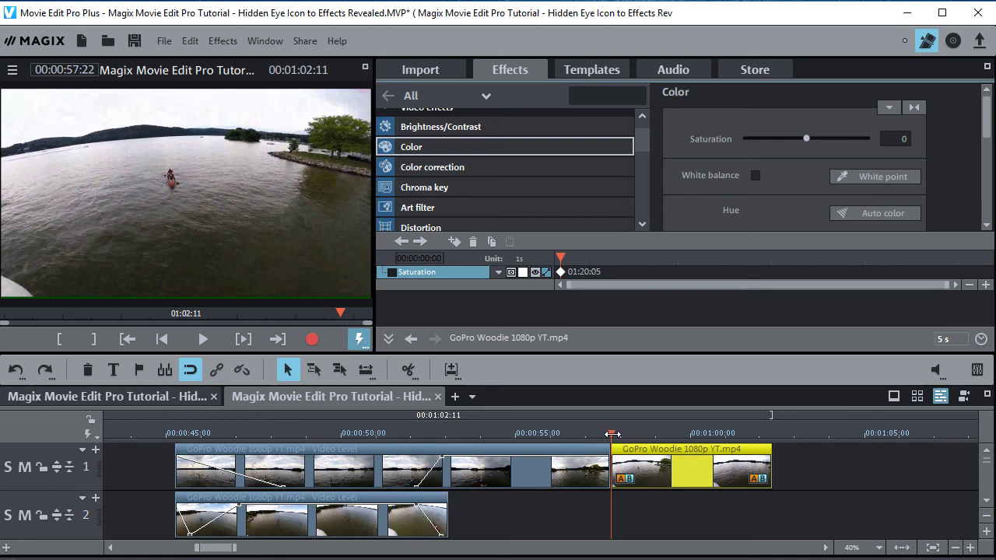
click(536, 272)
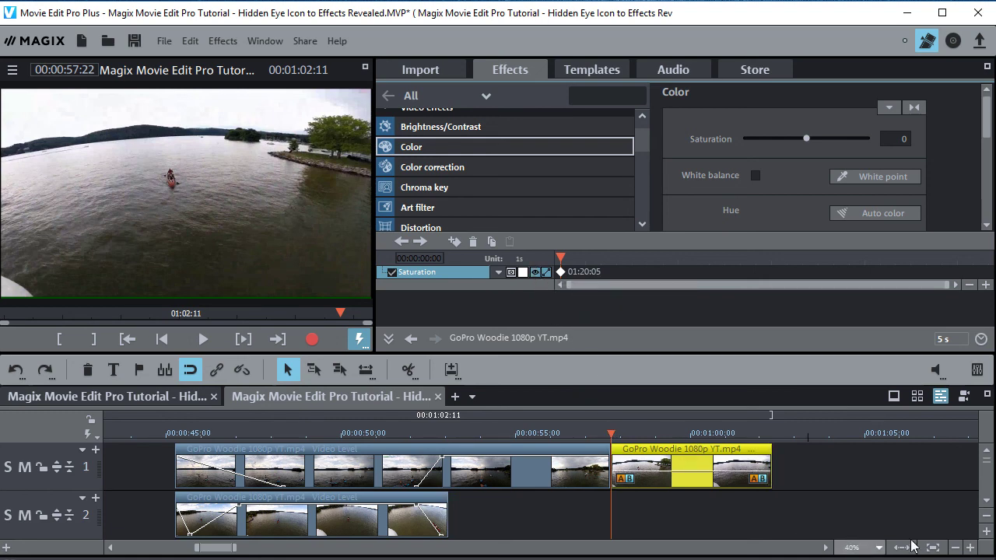
Shape the Saturation curve to stay level until about 58.3 s, rise by 58.7 s, hold until about 59.3 s and drop near 59.7 s.
click(971, 548)
click(970, 548)
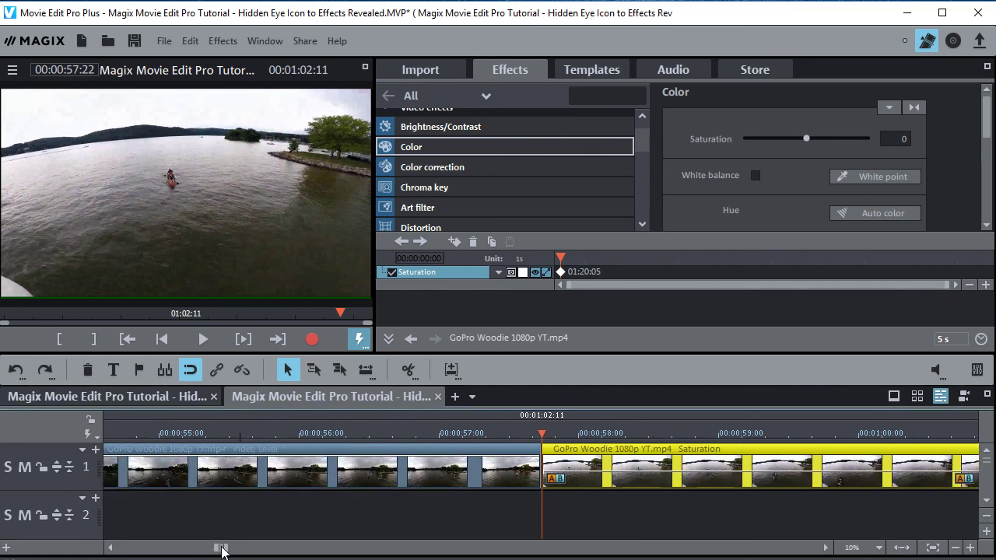
drag(221, 550, 226, 551)
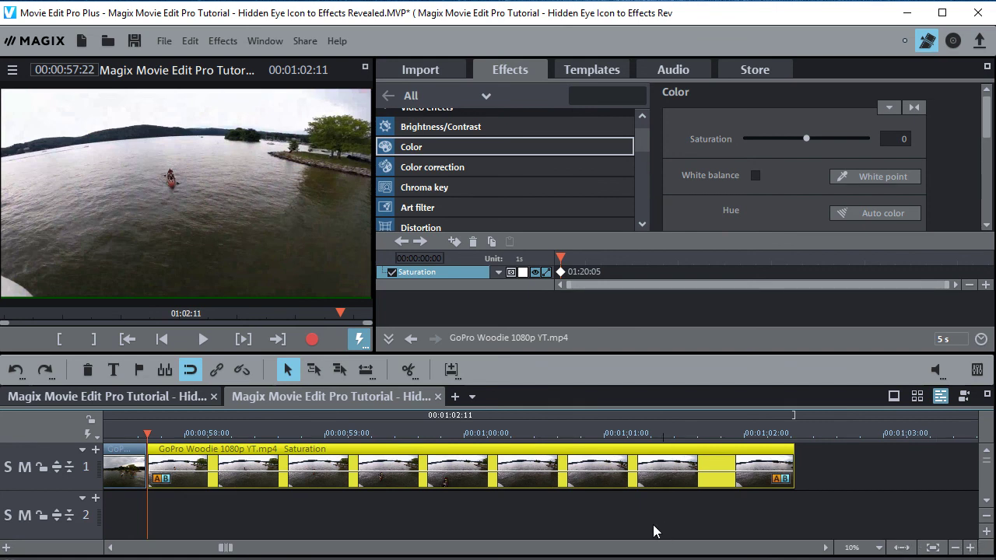
click(225, 471)
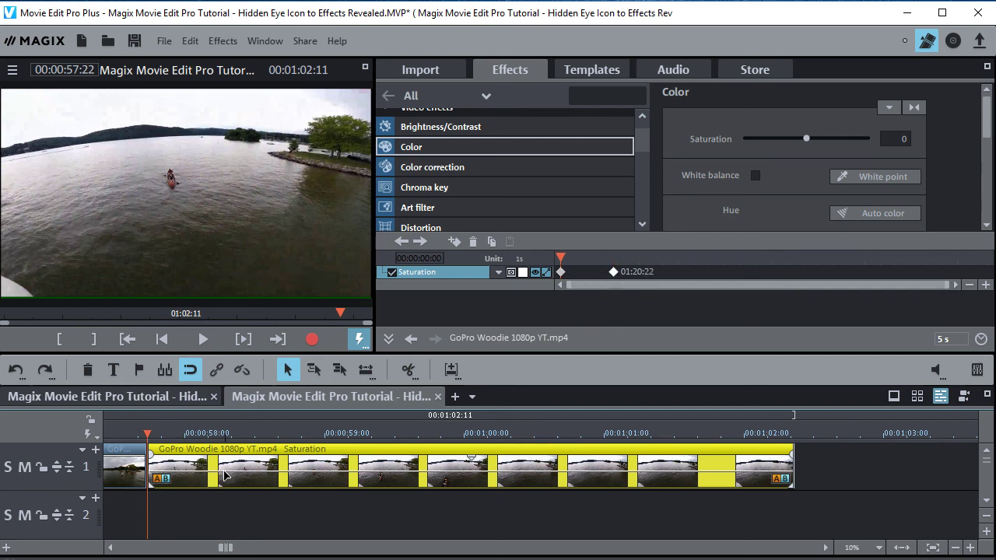
click(279, 477)
drag(278, 477, 280, 459)
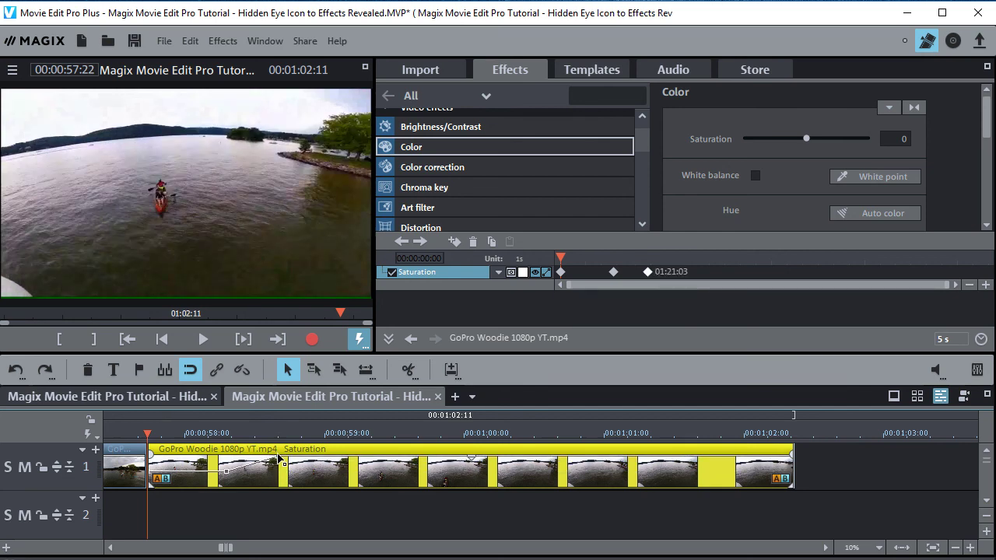
click(373, 458)
drag(418, 462, 422, 484)
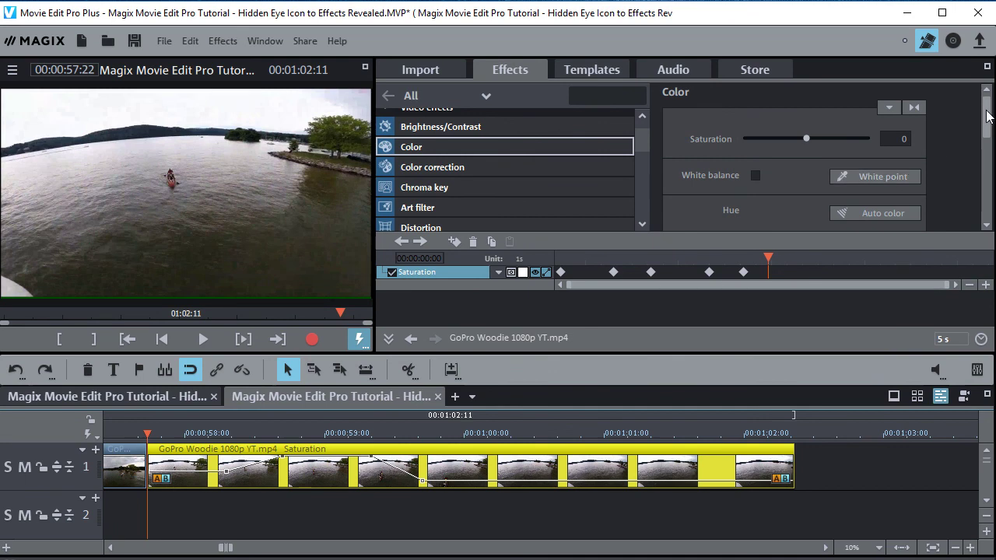
Shift the clip's color wheel slightly toward yellow-green, keyframe the color correction at the clip start and show the Color correction level curve.
drag(987, 117, 988, 157)
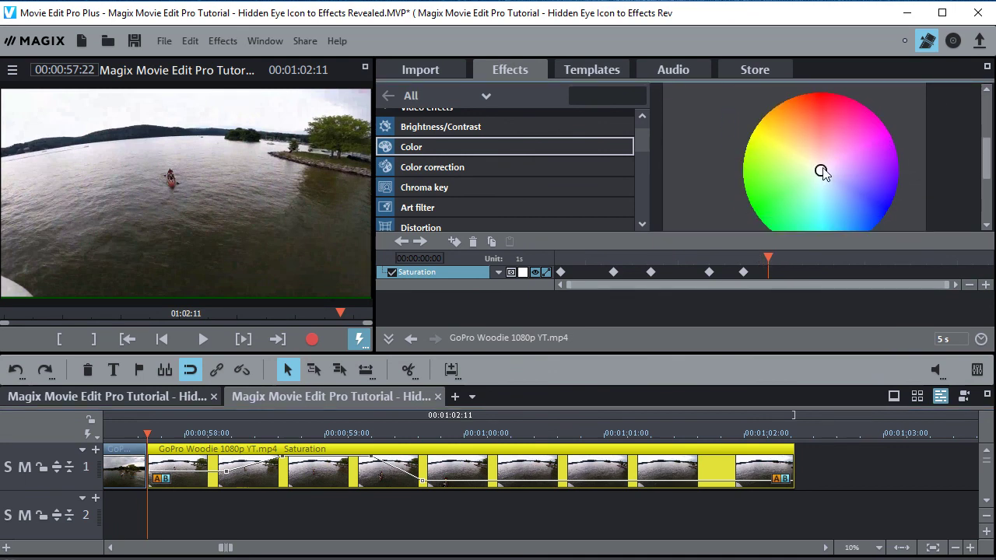
drag(823, 173, 814, 177)
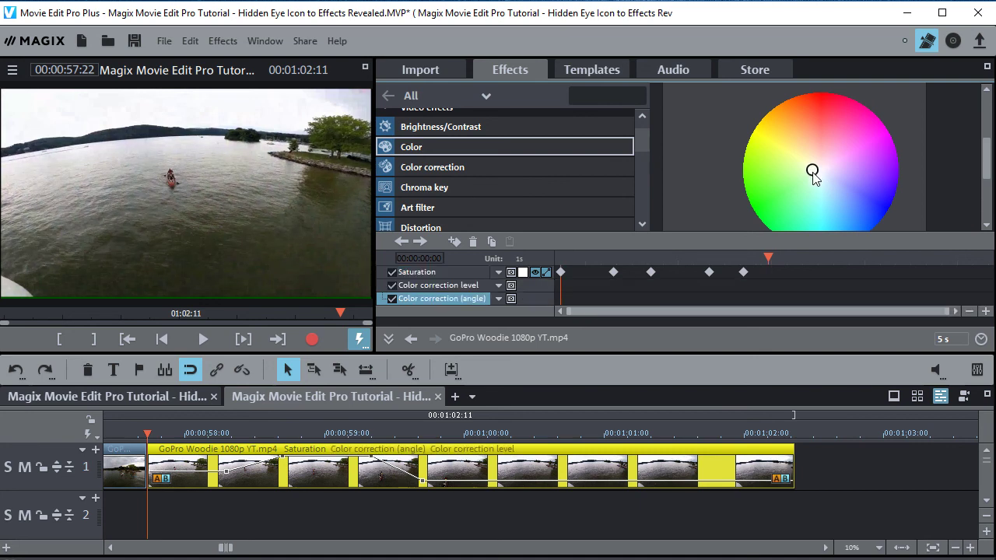
click(471, 287)
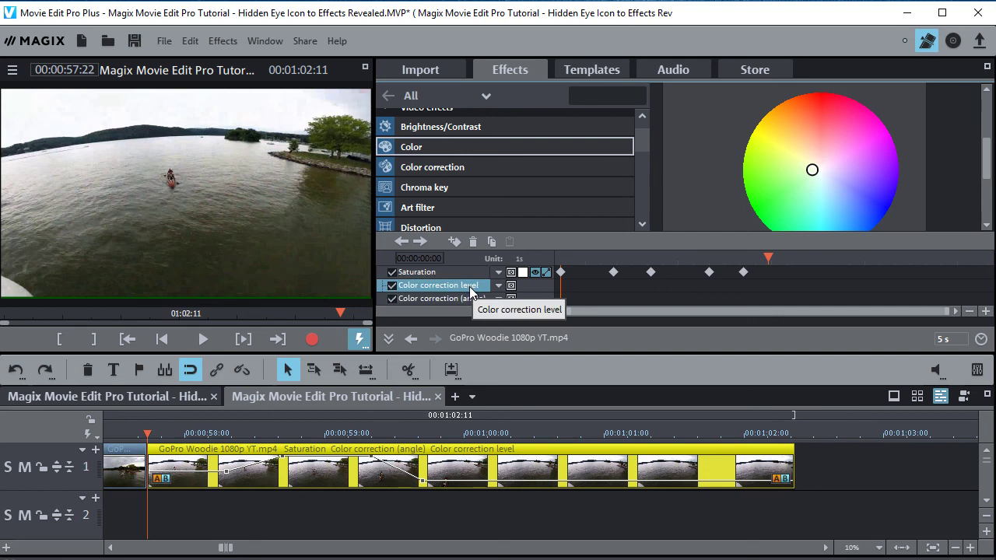
click(454, 244)
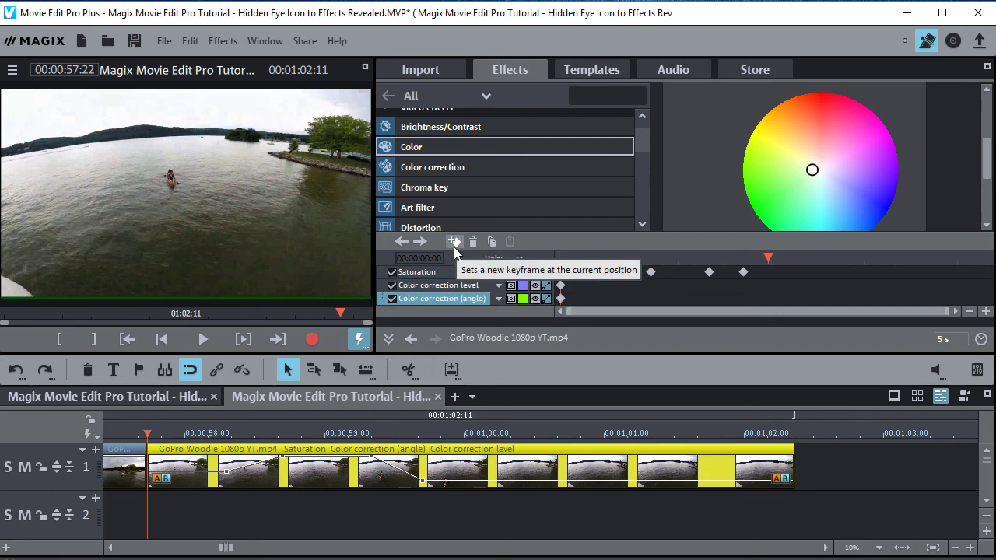
click(613, 272)
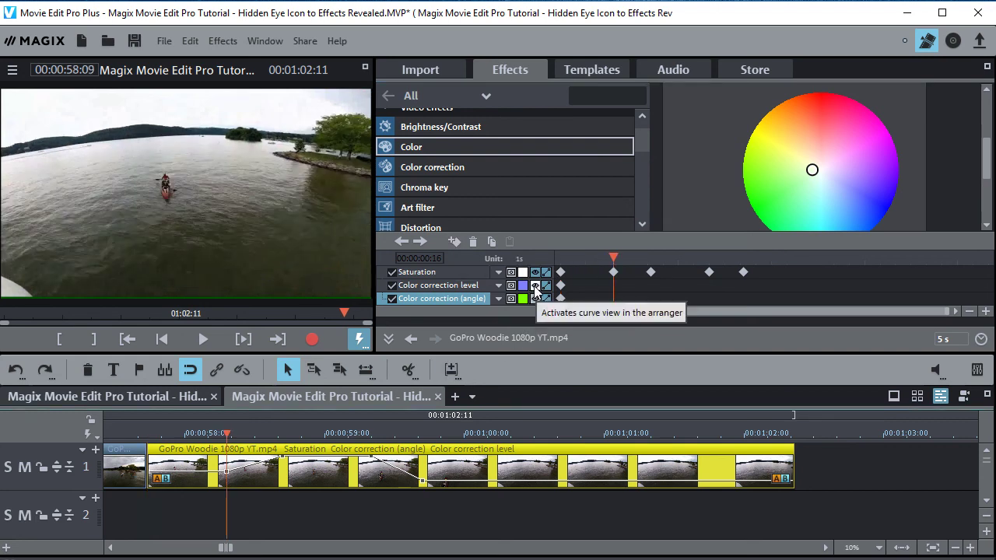
click(535, 287)
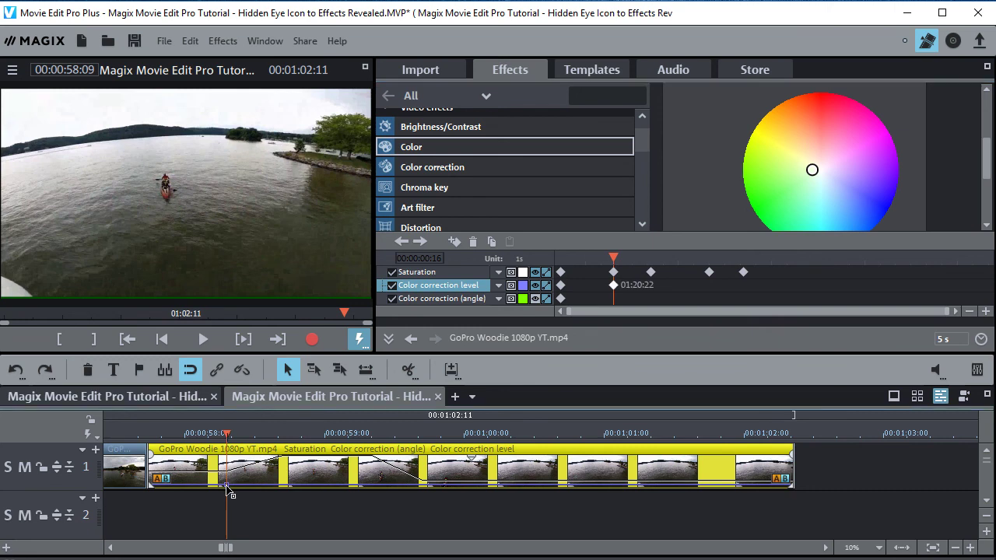
Shape the Color correction level curve to rise after about 58.3 s, hold until about 59.4 s and fall near 59.7 s; play the clip.
mouse_move(228, 487)
mouse_down()
mouse_move(229, 460)
mouse_move(227, 487)
mouse_up()
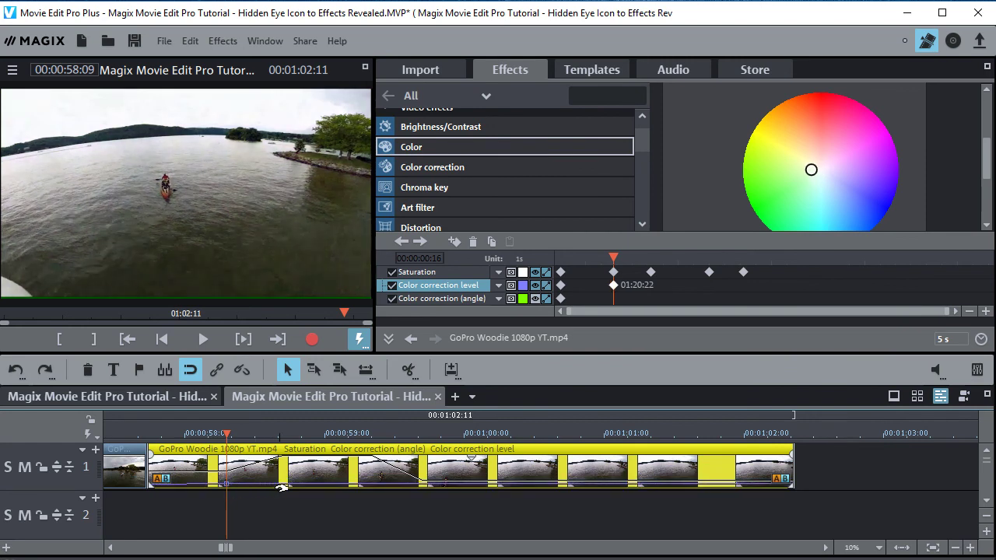
drag(282, 486, 279, 467)
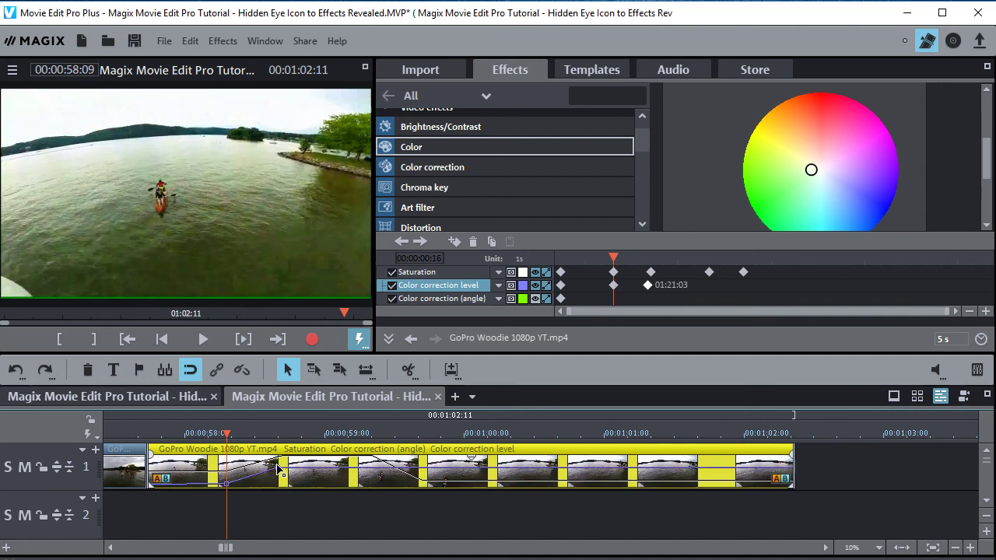
click(377, 466)
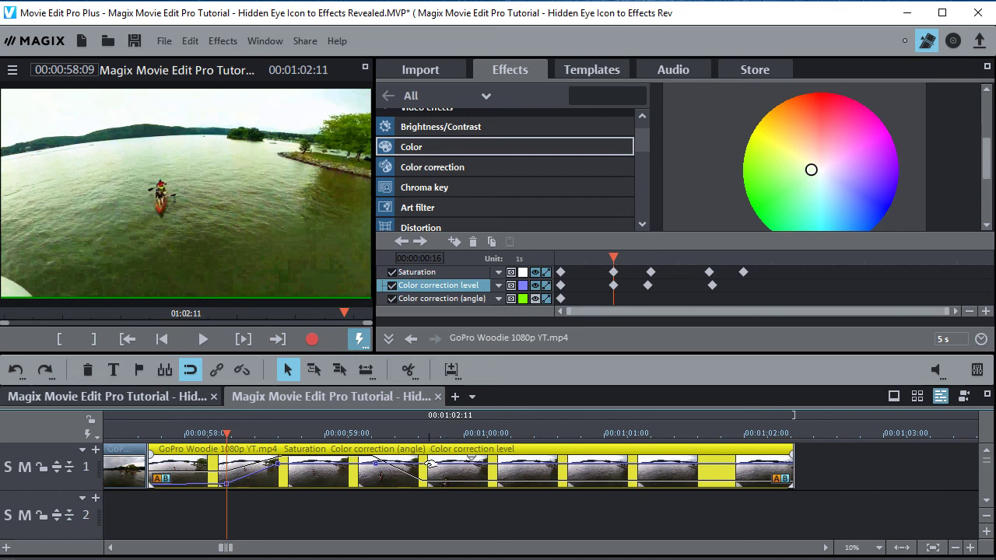
drag(430, 465, 431, 488)
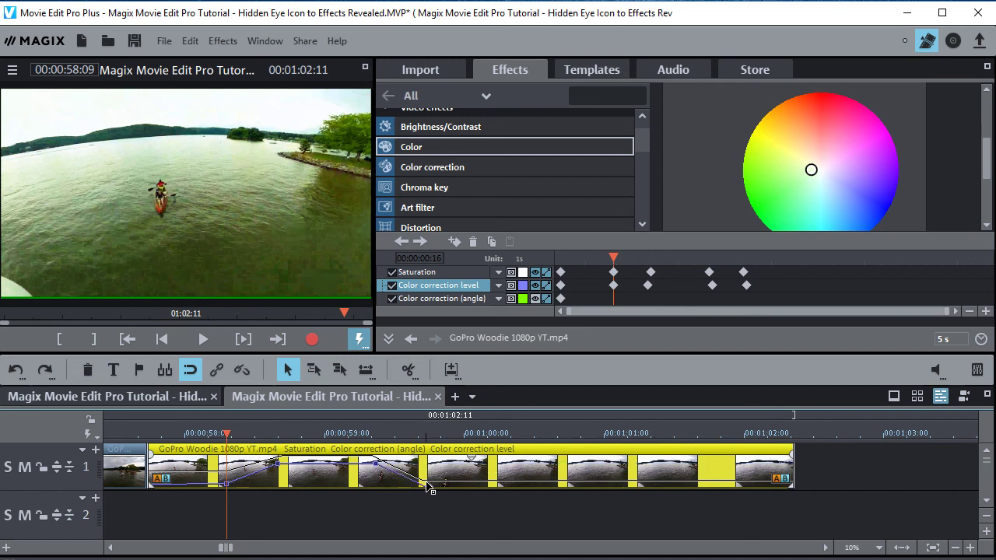
click(150, 433)
key(space)
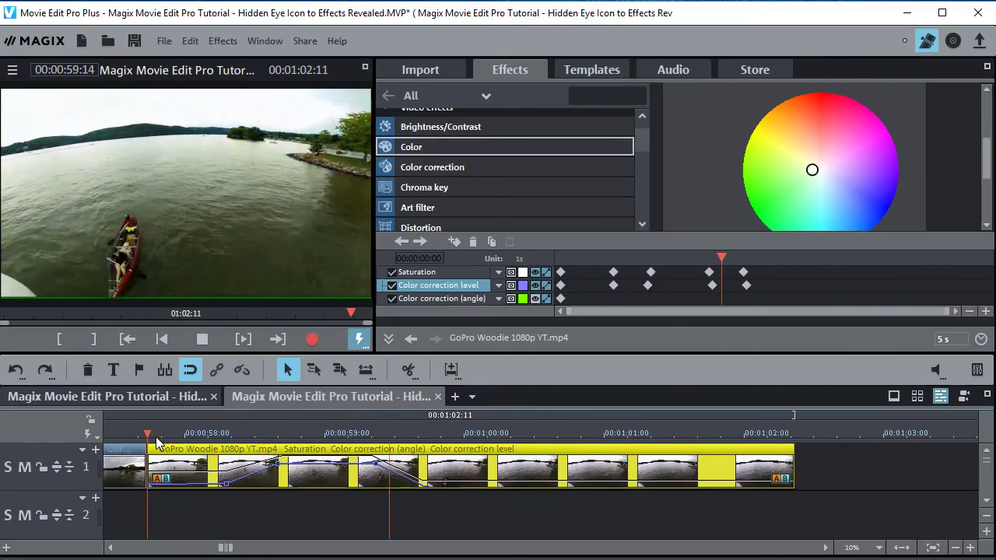
key(space)
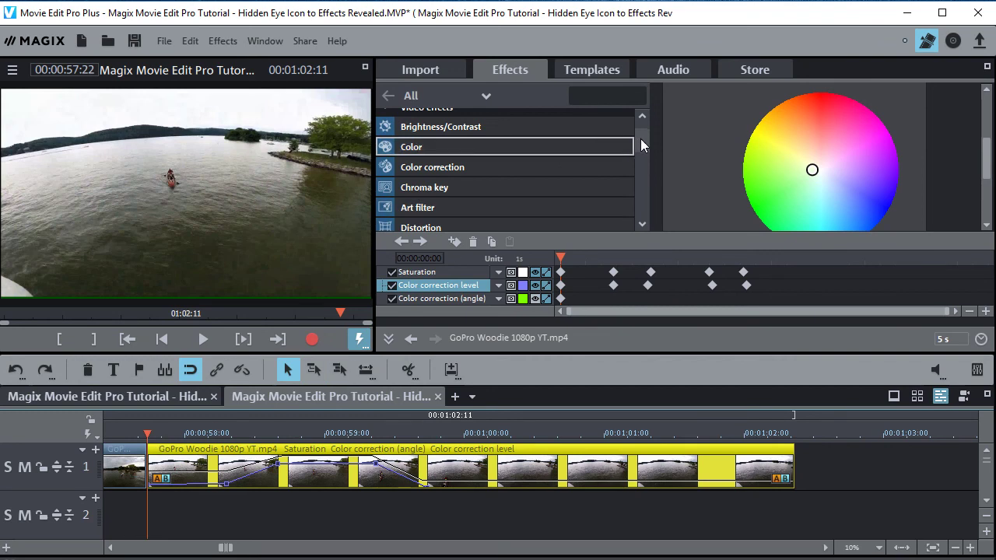
mouse_move(643, 138)
mouse_down()
mouse_move(643, 152)
mouse_move(634, 123)
mouse_move(645, 150)
mouse_up()
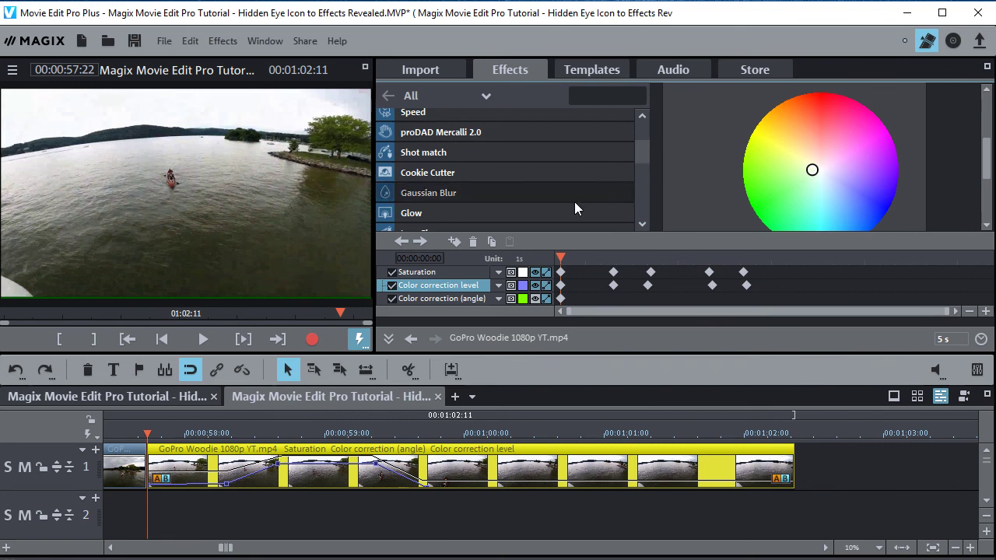
click(642, 312)
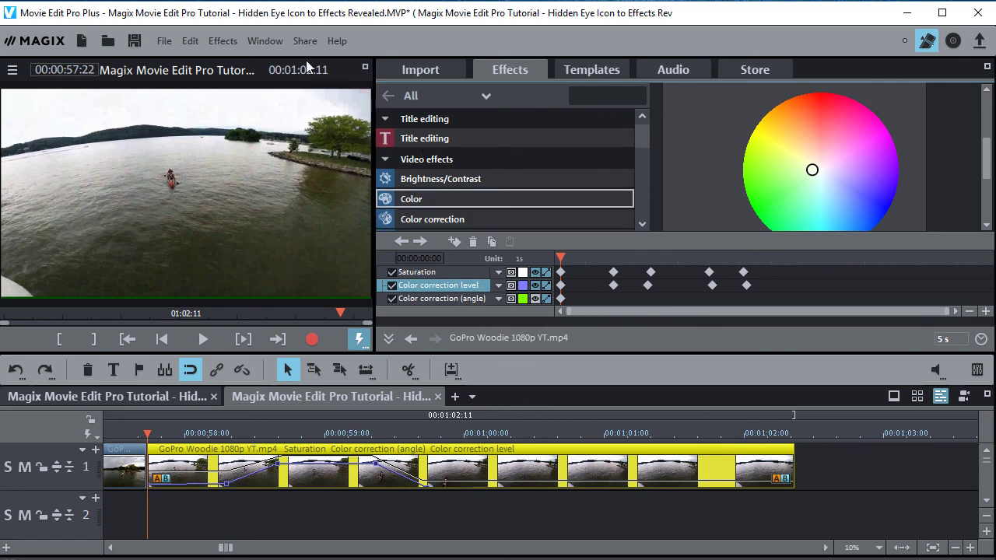
Open the window arrangement options and locate the command for resetting the window arrangement.
click(265, 41)
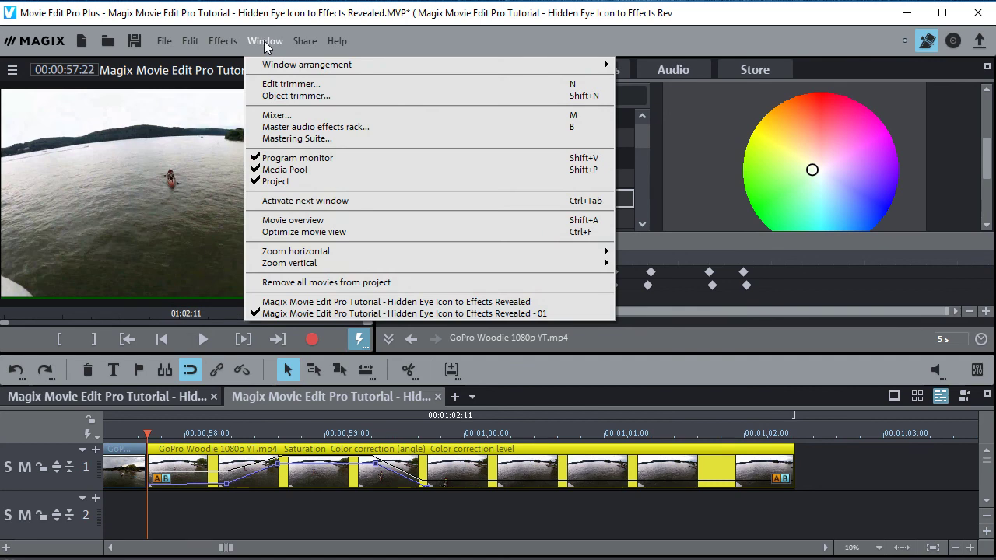
mouse_move(282, 67)
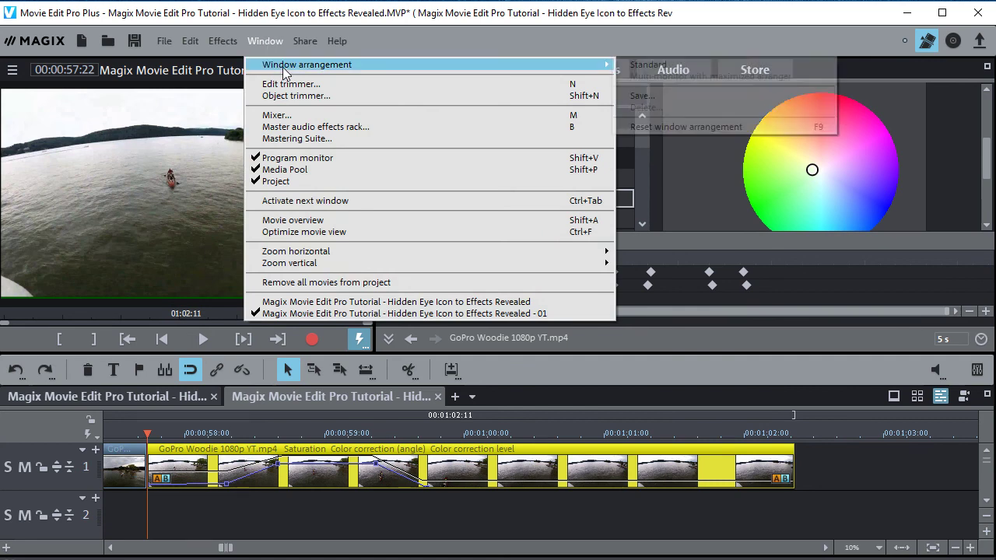
click(660, 127)
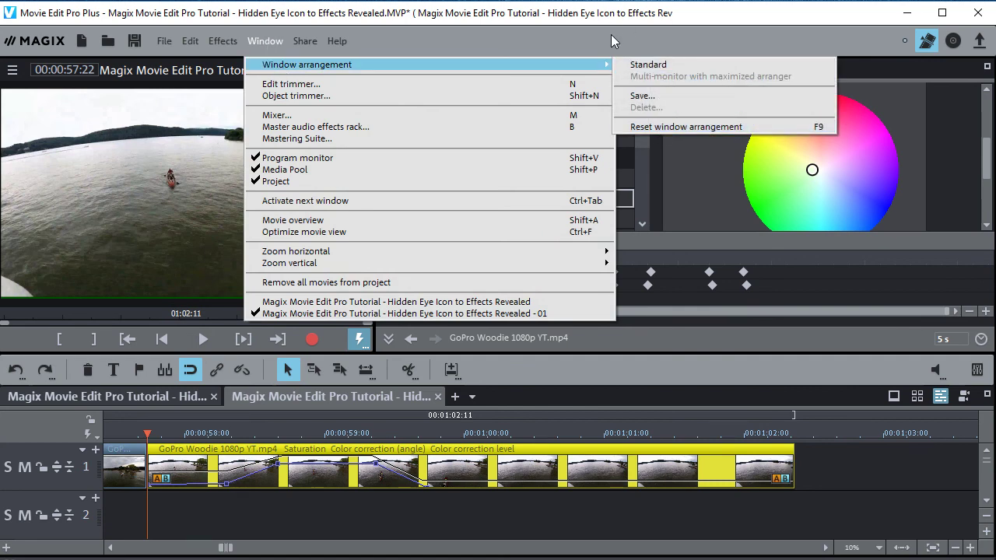